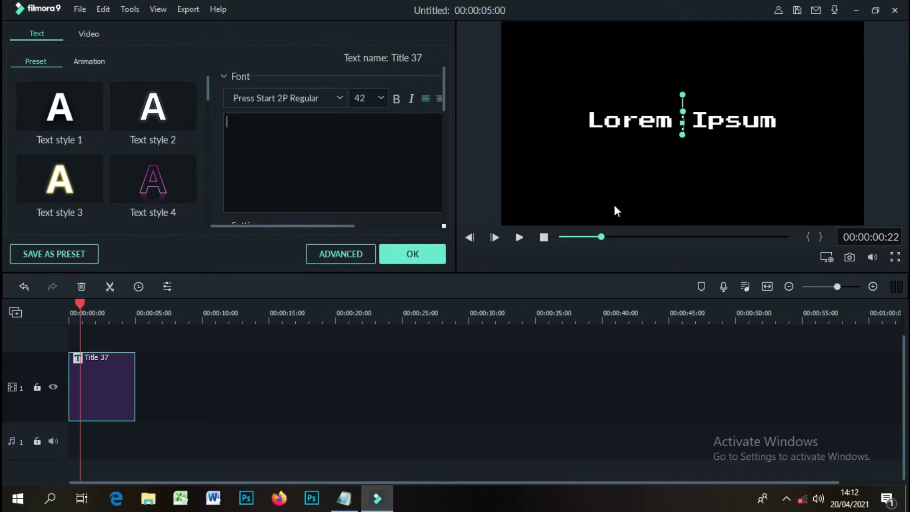
# - Select the middle text box of the Lorem Ipsum title and clear its placeholder text
pyautogui.click(641, 171)
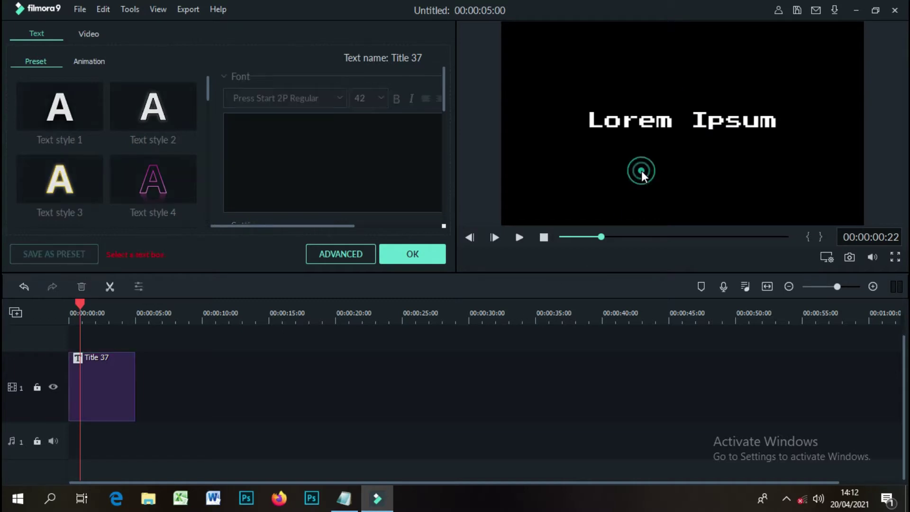
pyautogui.click(676, 122)
pyautogui.moveTo(294, 122); pyautogui.dragTo(227, 122)
pyautogui.press('BackSpace')
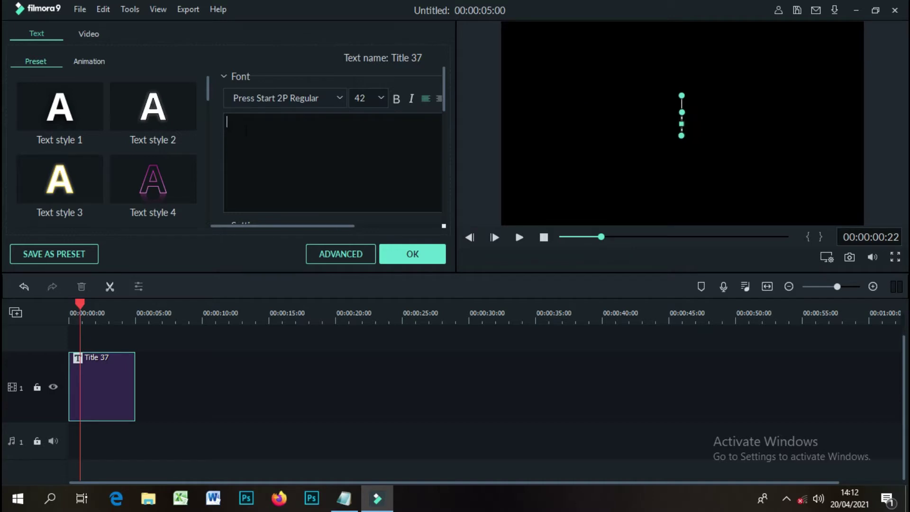
# - Copy the selected invitation paragraph from the Notepad file PAN nggo Tutorial and paste it into the empty title text in Filmora
pyautogui.click(345, 497)
pyautogui.rightClick(587, 119)
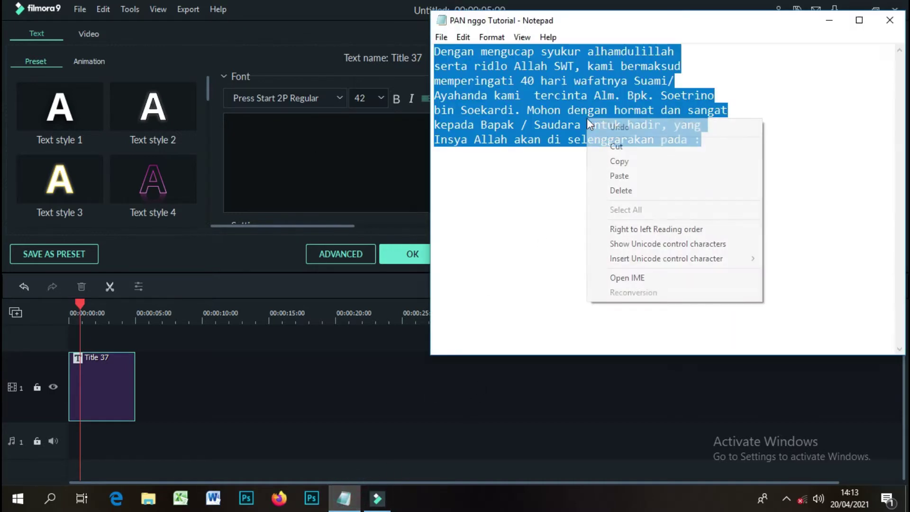
pyautogui.click(623, 162)
pyautogui.click(256, 255)
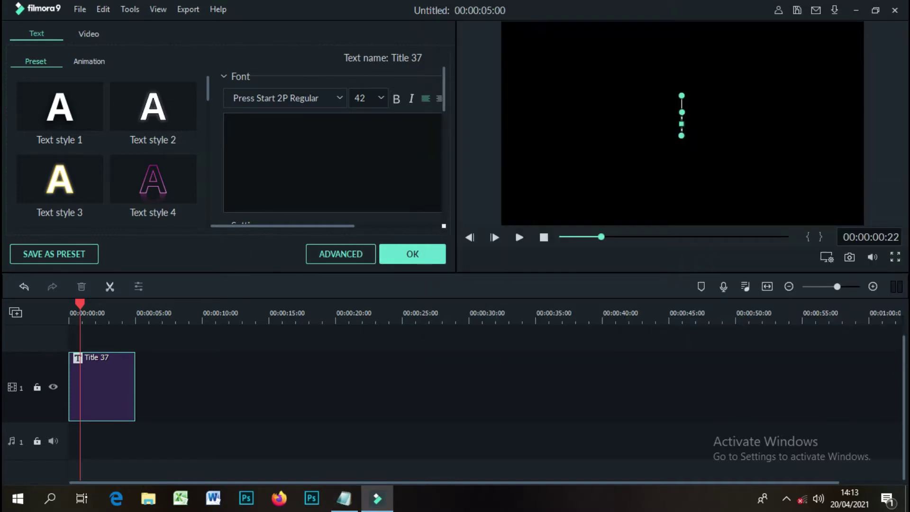
pyautogui.rightClick(261, 134)
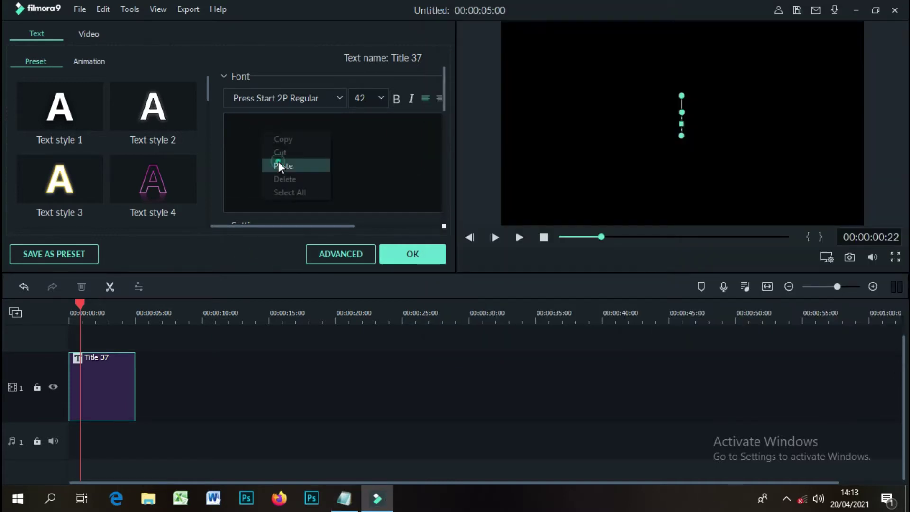
pyautogui.click(279, 161)
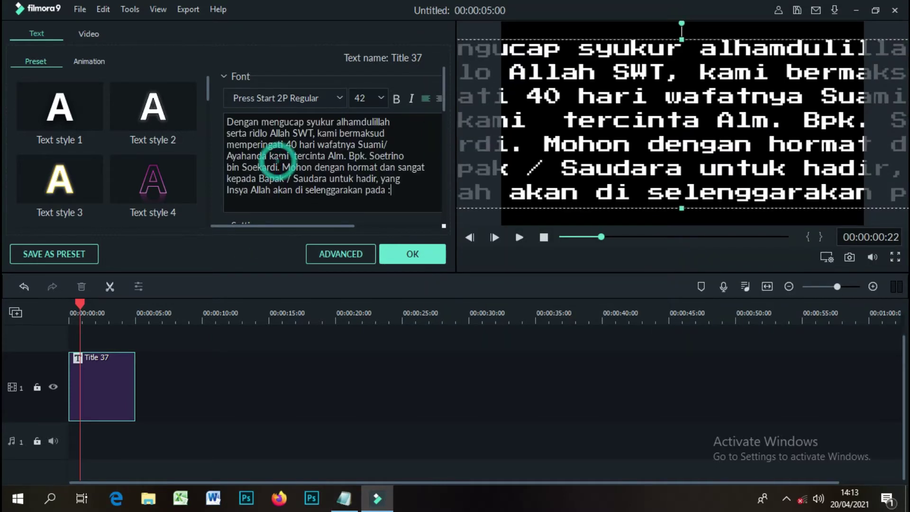
# - Change the title's font to LUCKY TYPEWRITER
pyautogui.click(339, 95)
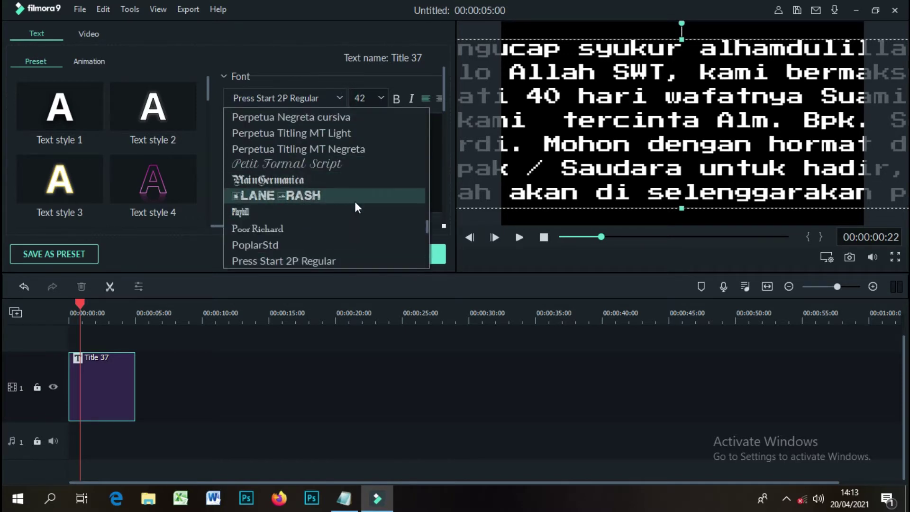
pyautogui.scroll(1, 367, 197)
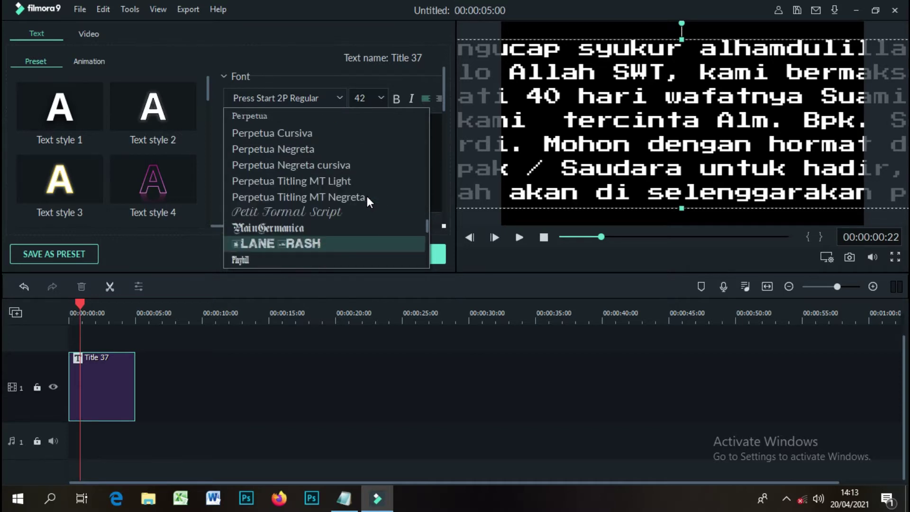
pyautogui.scroll(6, 367, 196)
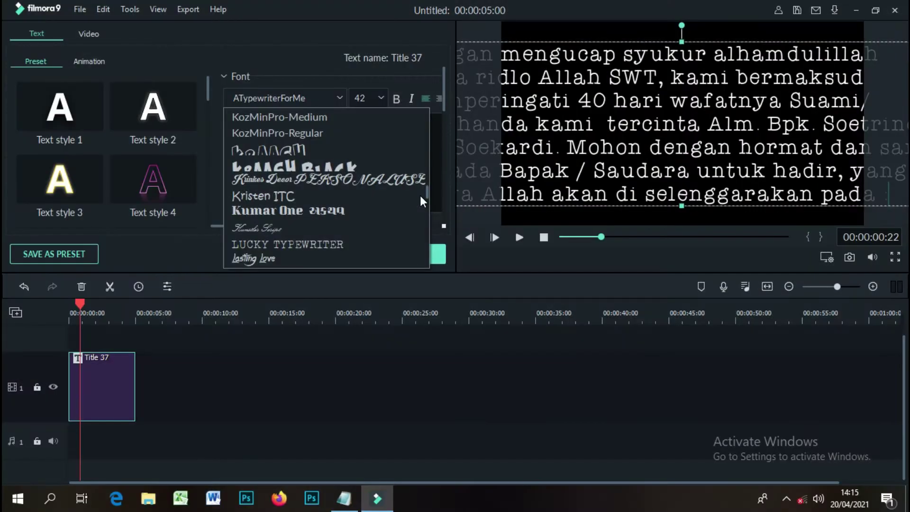
pyautogui.click(328, 243)
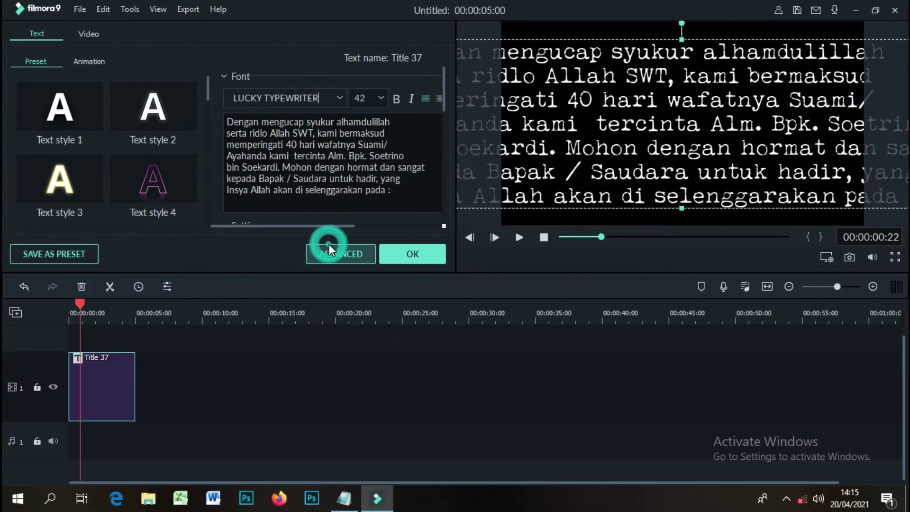
# - Try font sizes 16, 20, 32 and 28 on the title text, and settle on size 24
pyautogui.click(381, 98)
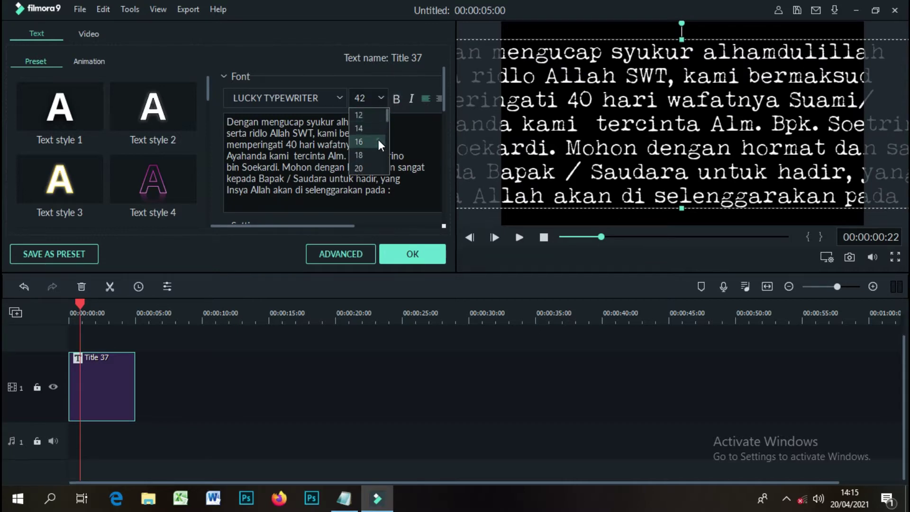
pyautogui.click(378, 139)
pyautogui.click(380, 100)
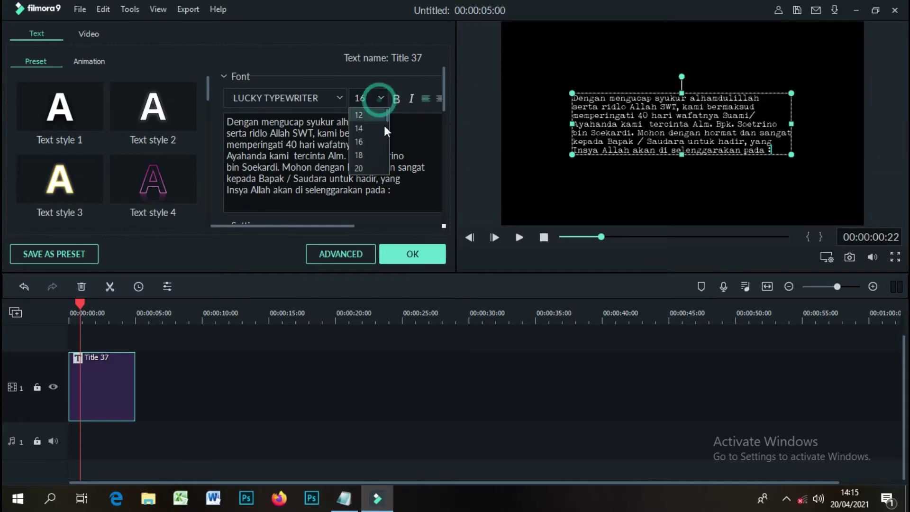
pyautogui.click(369, 164)
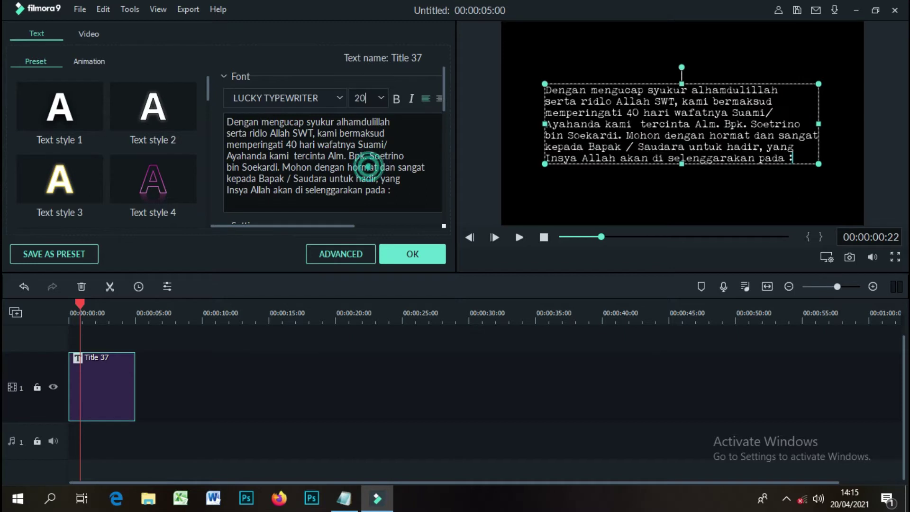
pyautogui.click(382, 98)
pyautogui.scroll(-2, 372, 156)
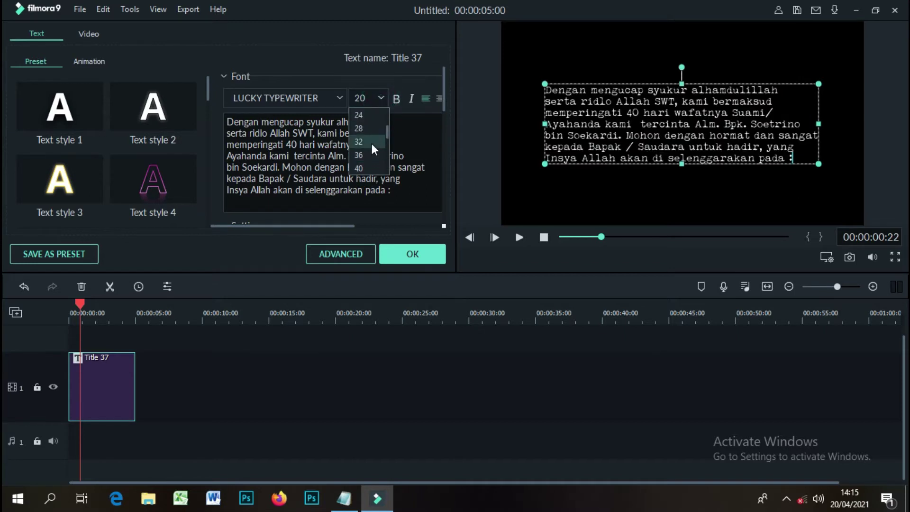
pyautogui.click(372, 142)
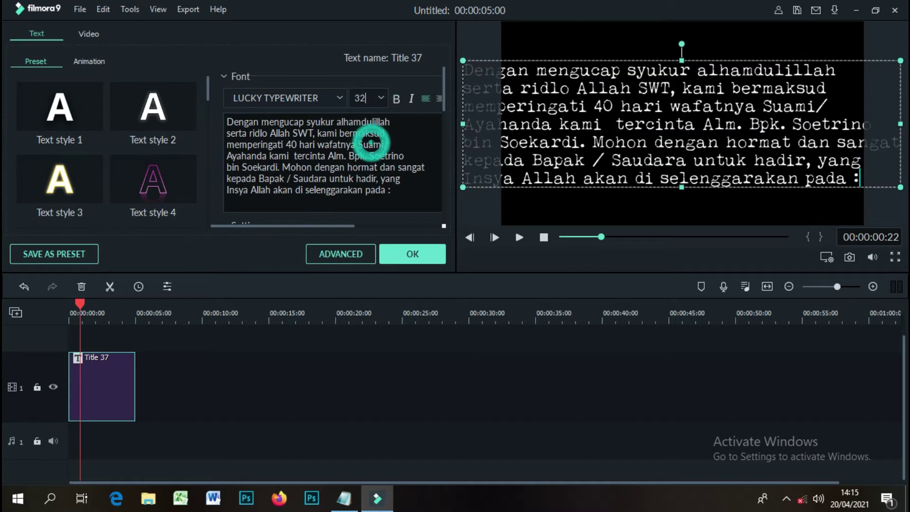
pyautogui.click(380, 98)
pyautogui.click(371, 121)
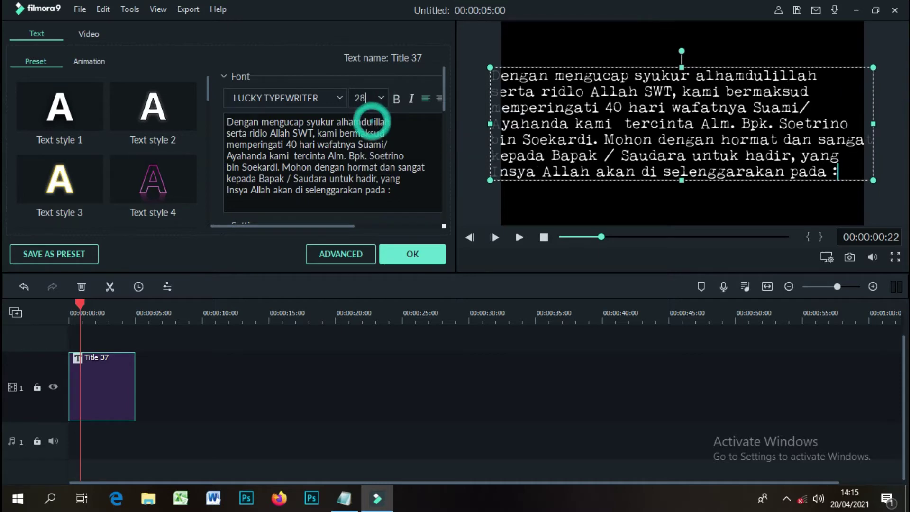
pyautogui.click(380, 99)
pyautogui.click(378, 118)
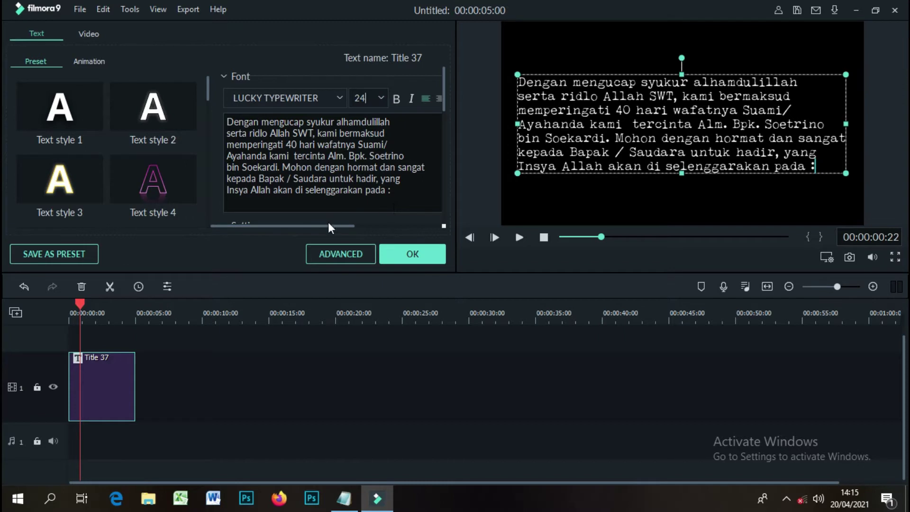
# - Centre-align the invitation text and apply the title edits
pyautogui.moveTo(328, 226); pyautogui.dragTo(364, 229)
pyautogui.click(395, 99)
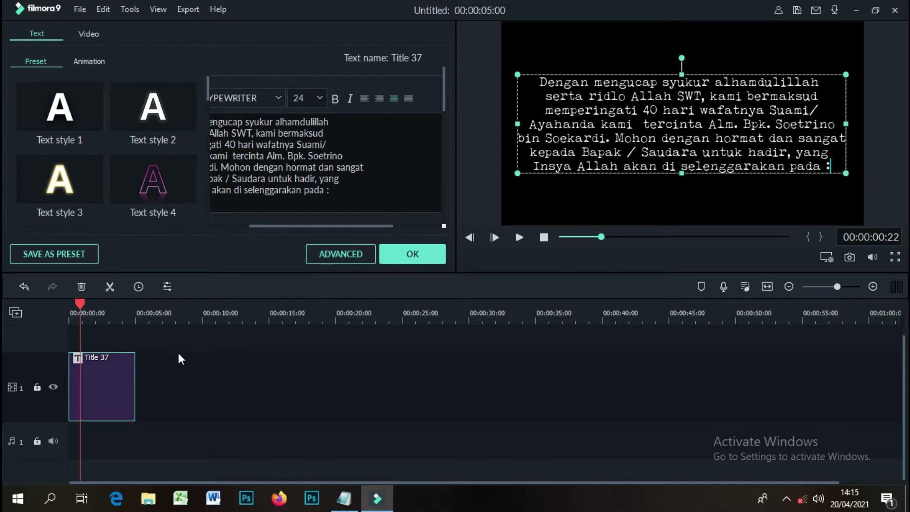
pyautogui.click(413, 254)
# - Import the audio file Suara Mesin Tik 02 from the Desktop into the project media
pyautogui.click(30, 46)
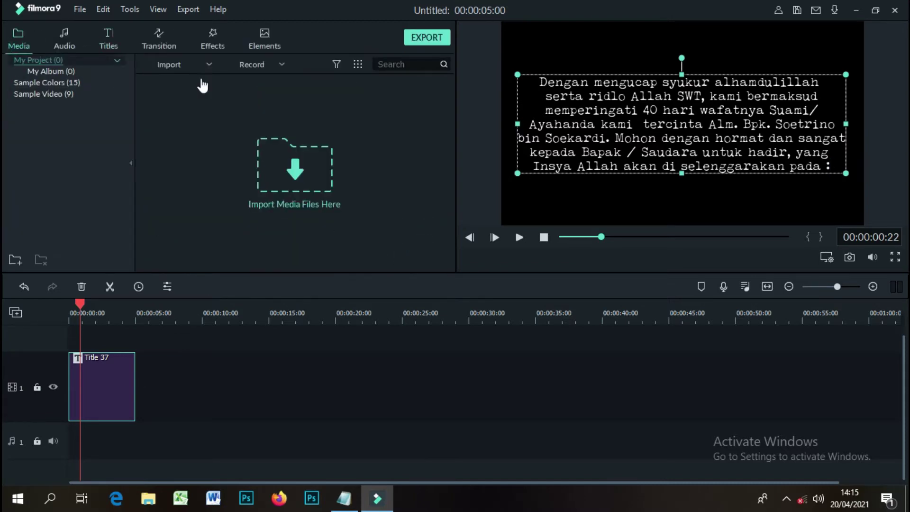
pyautogui.click(315, 178)
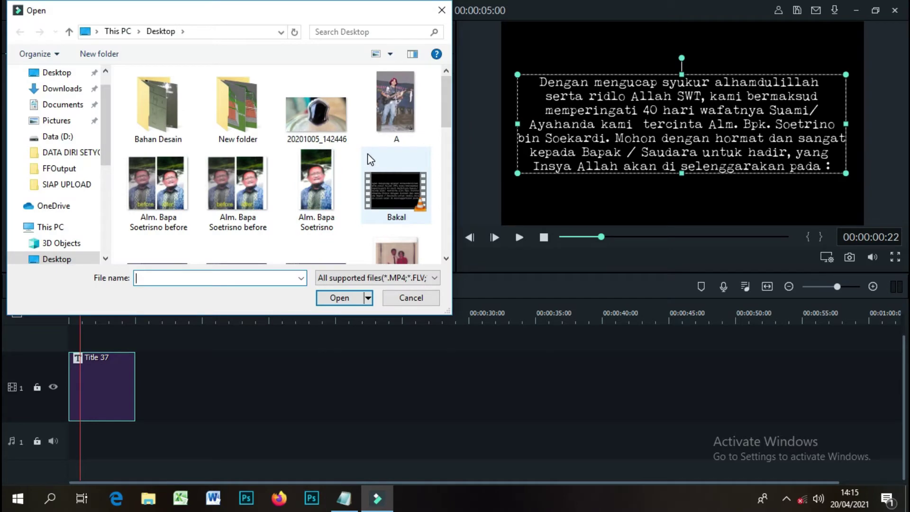
pyautogui.scroll(-3, 370, 160)
pyautogui.scroll(-2, 371, 159)
pyautogui.scroll(-4, 371, 160)
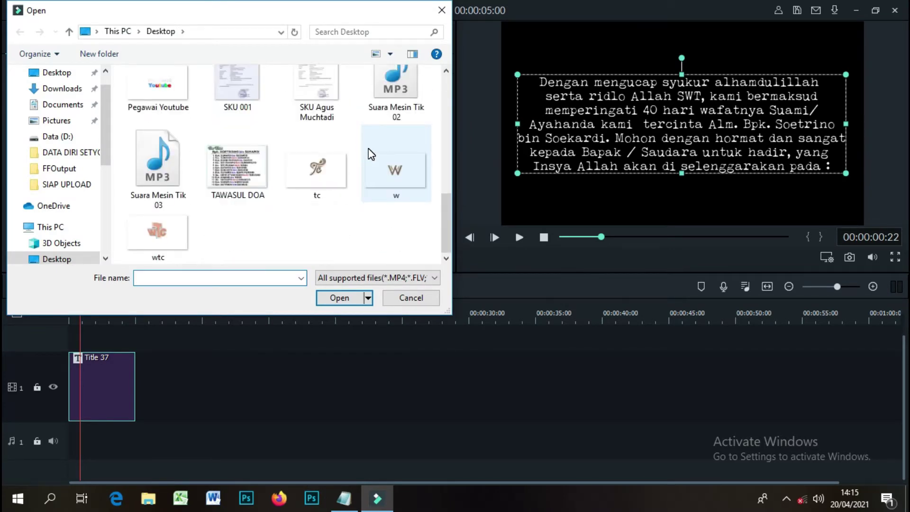
pyautogui.click(394, 97)
pyautogui.click(351, 298)
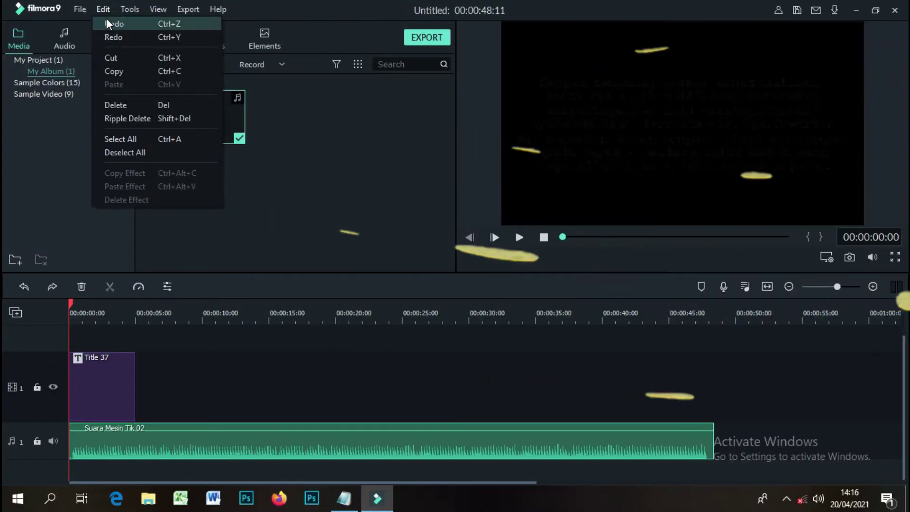
# - Undo the placement of the Suara Mesin Tik 02 clip on the audio track
pyautogui.click(107, 20)
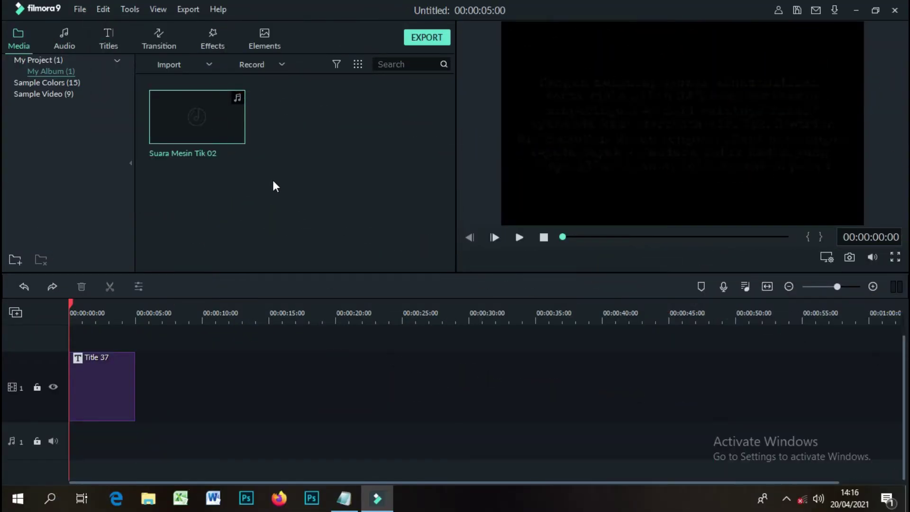
pyautogui.moveTo(236, 130)
# - Open the Title 37 clip for editing and apply the Type Writer animation to its text
pyautogui.moveTo(70, 299); pyautogui.dragTo(89, 306)
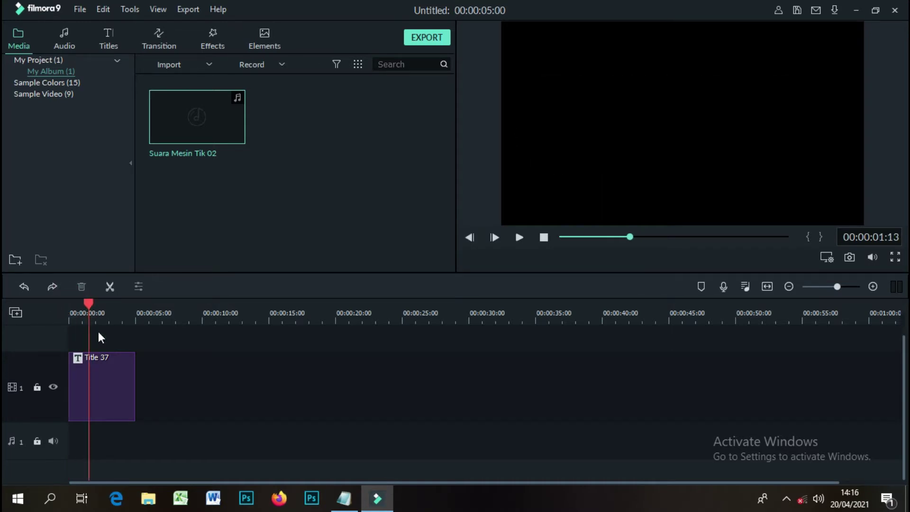
pyautogui.click(111, 390)
pyautogui.doubleClick(112, 390)
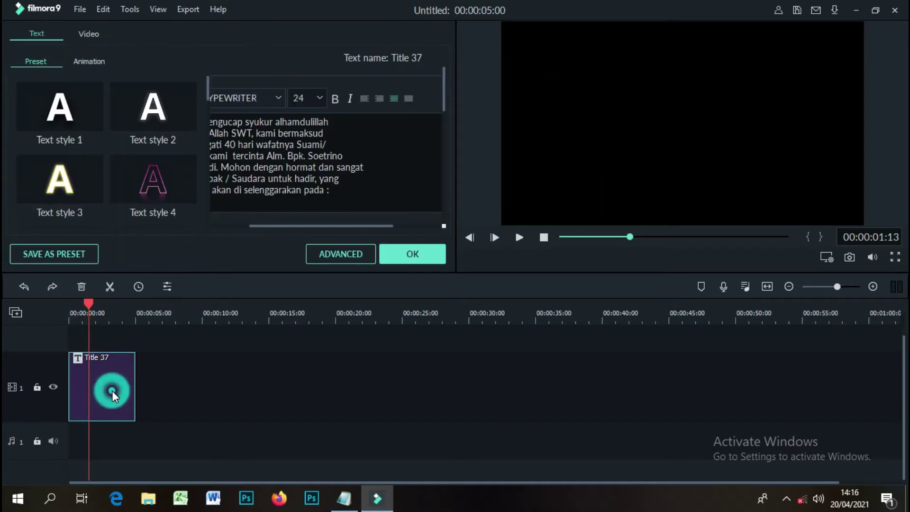
pyautogui.click(86, 61)
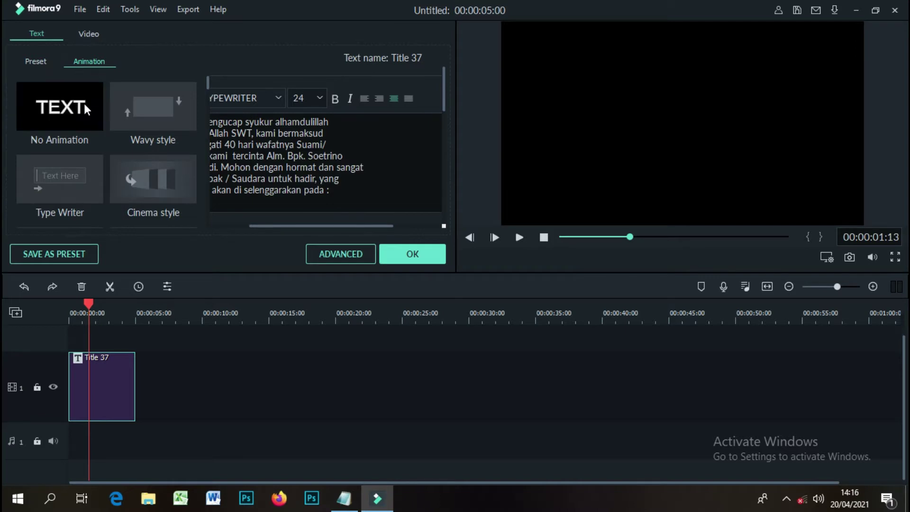
pyautogui.scroll(-3, 84, 109)
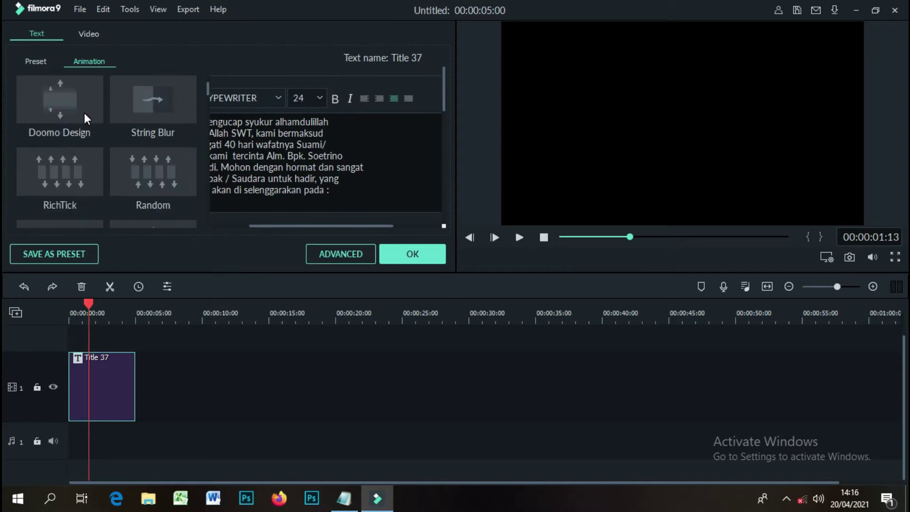
pyautogui.scroll(3, 84, 113)
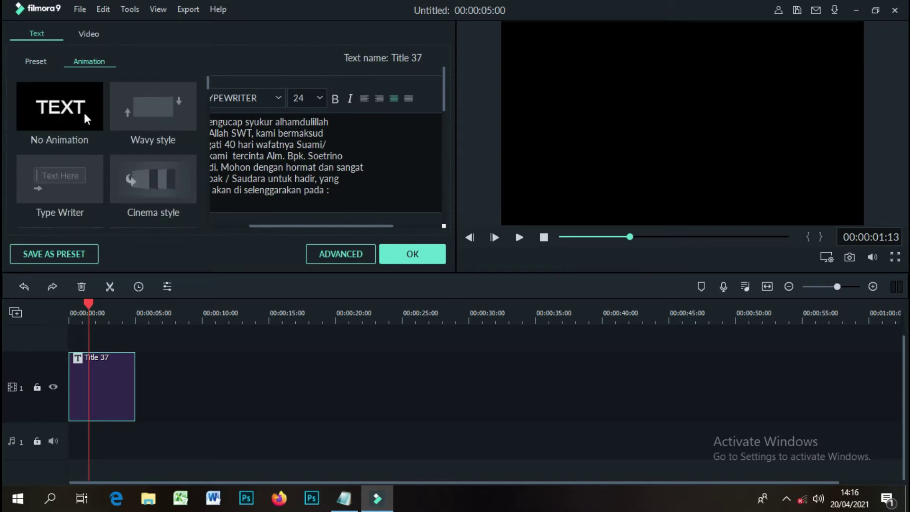
pyautogui.doubleClick(64, 187)
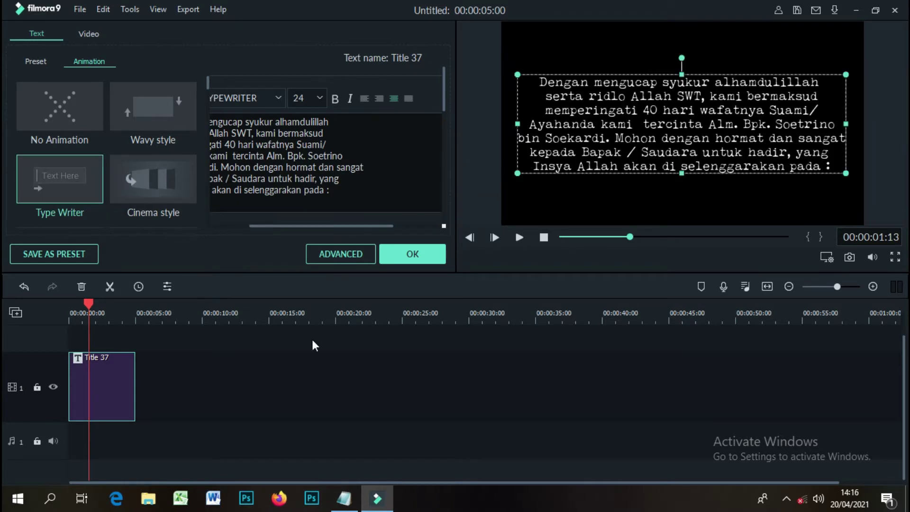
# - Play the title from the start to preview the typing animation, pausing at about three seconds
pyautogui.click(544, 240)
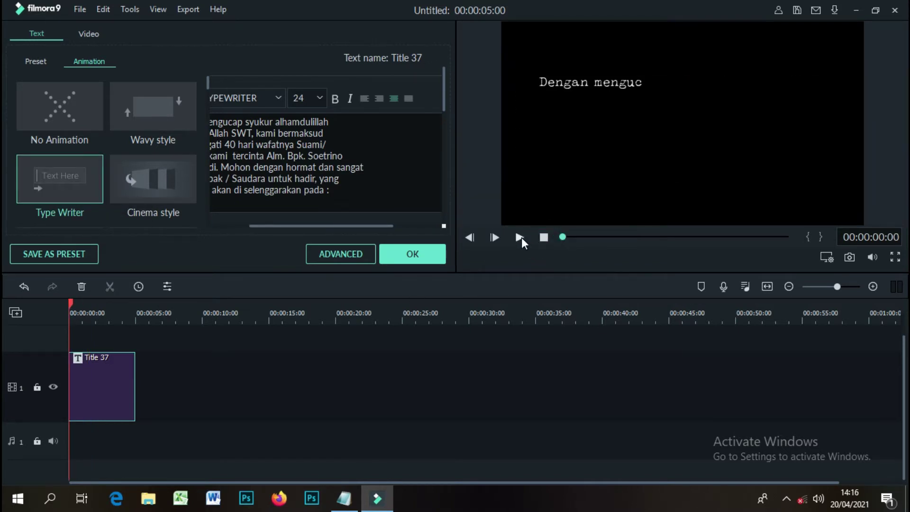
pyautogui.click(520, 238)
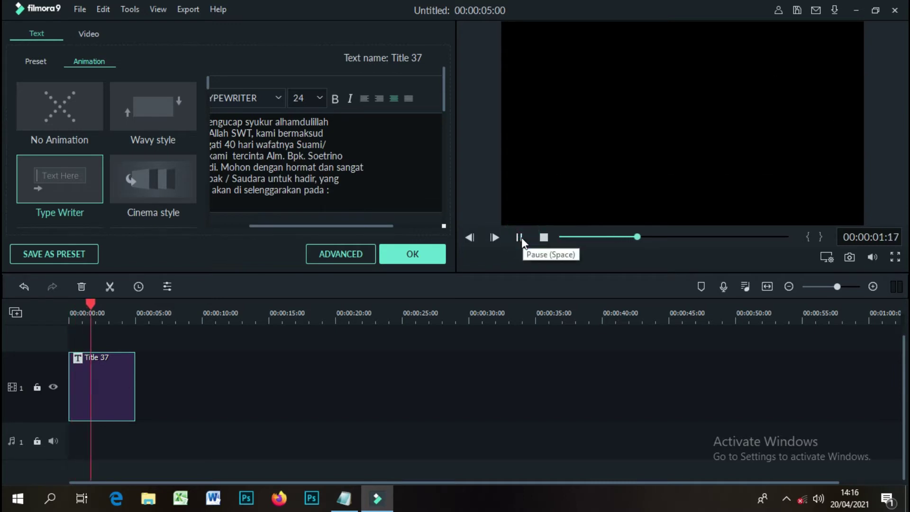
pyautogui.click(519, 238)
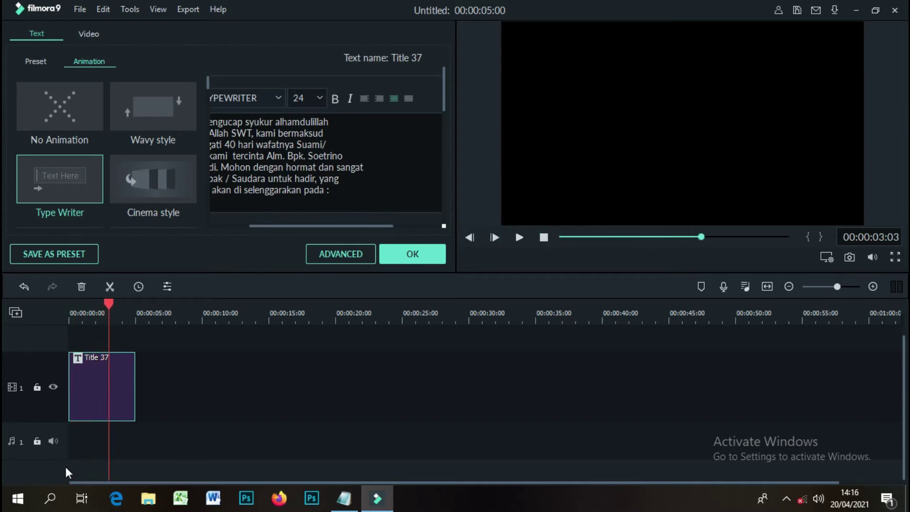
# - Extend the Title 37 clip to about 50 seconds and play it from the start to check the typing speed
pyautogui.moveTo(136, 379); pyautogui.dragTo(736, 384)
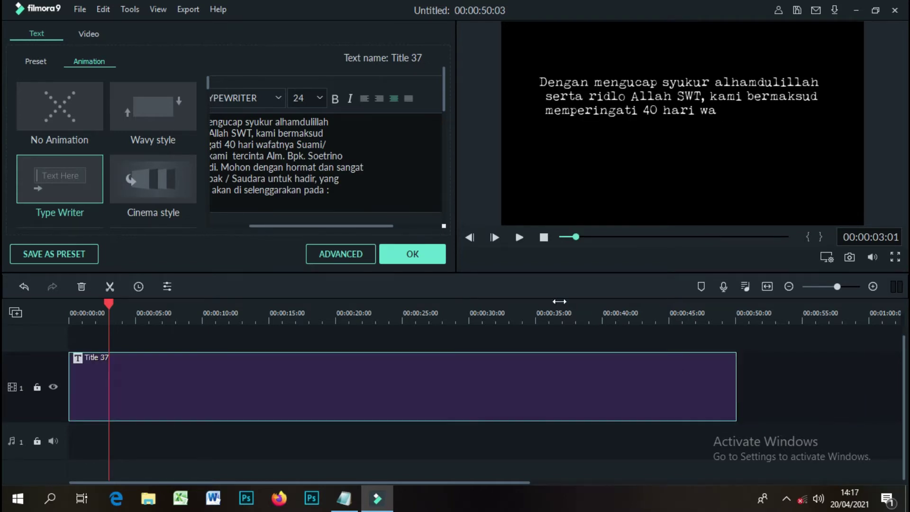
pyautogui.click(540, 241)
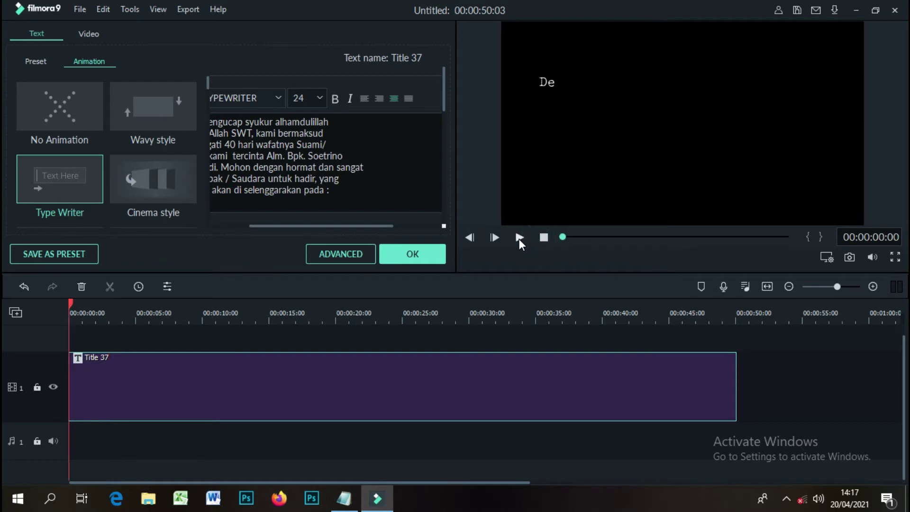
pyautogui.click(519, 238)
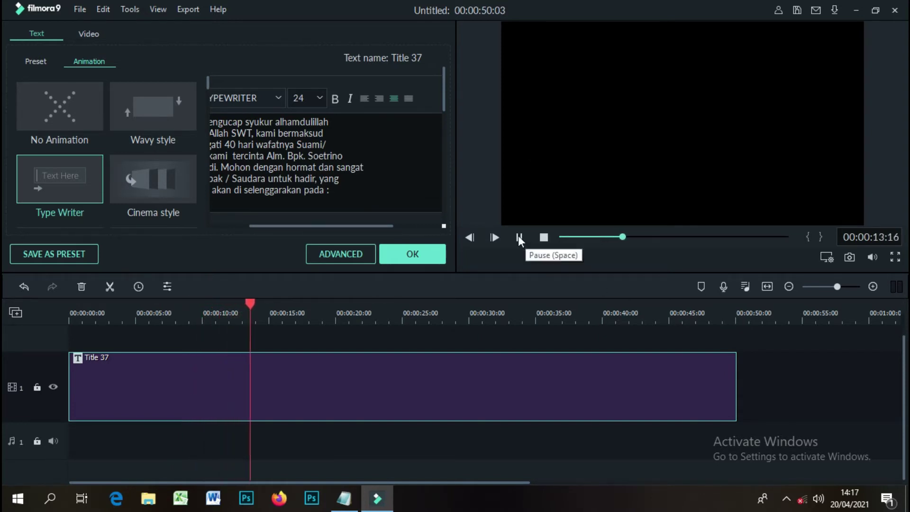
# - Stop the playback, shorten the Title 37 clip to about 42 seconds and confirm the title edits
pyautogui.click(544, 238)
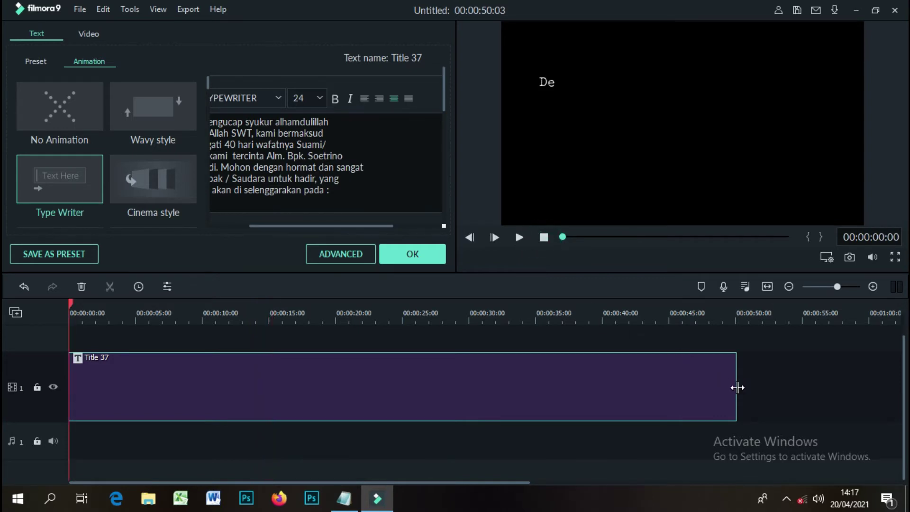
pyautogui.moveTo(737, 387); pyautogui.dragTo(631, 372)
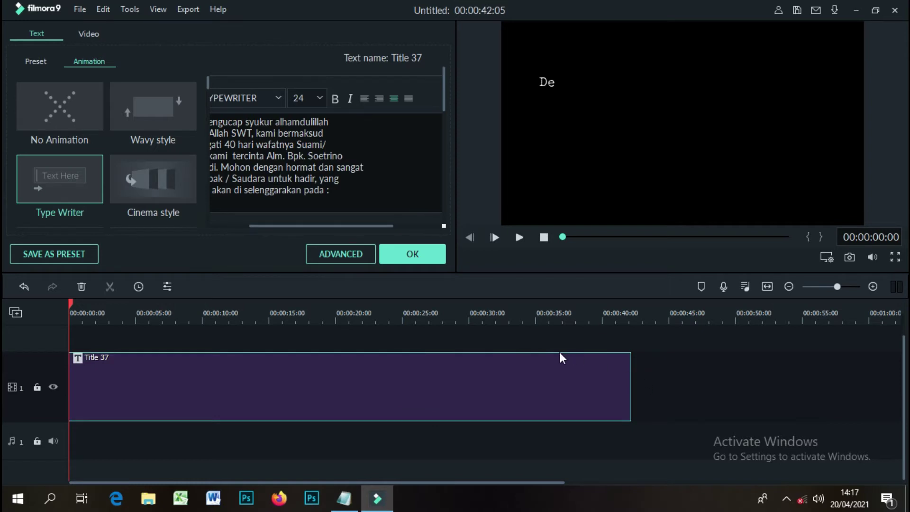
pyautogui.click(414, 255)
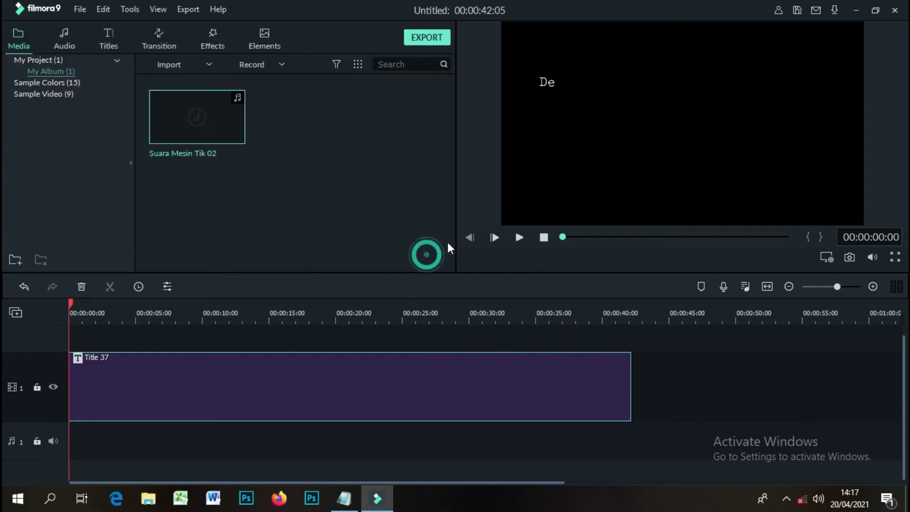
# - Export the project to the Desktop as an MP4 video named Bakal1, and close the export window once rendering finishes
pyautogui.click(427, 38)
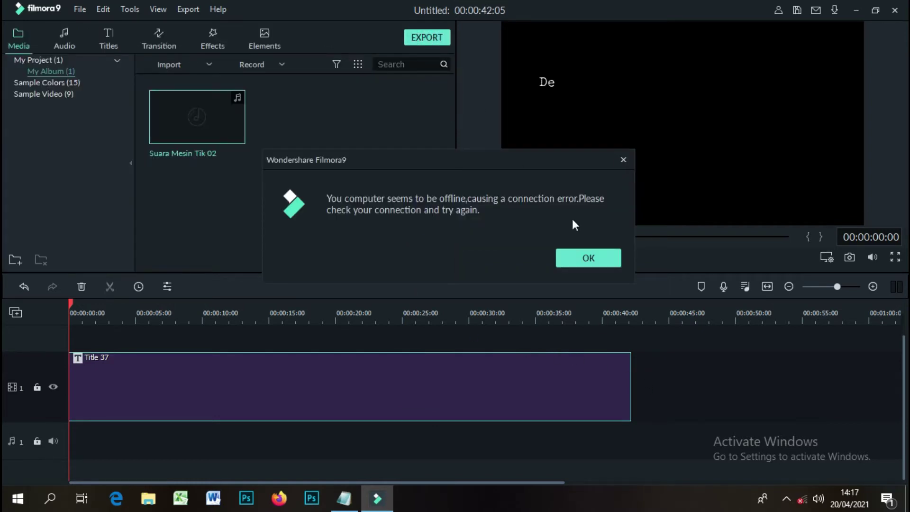
pyautogui.click(604, 260)
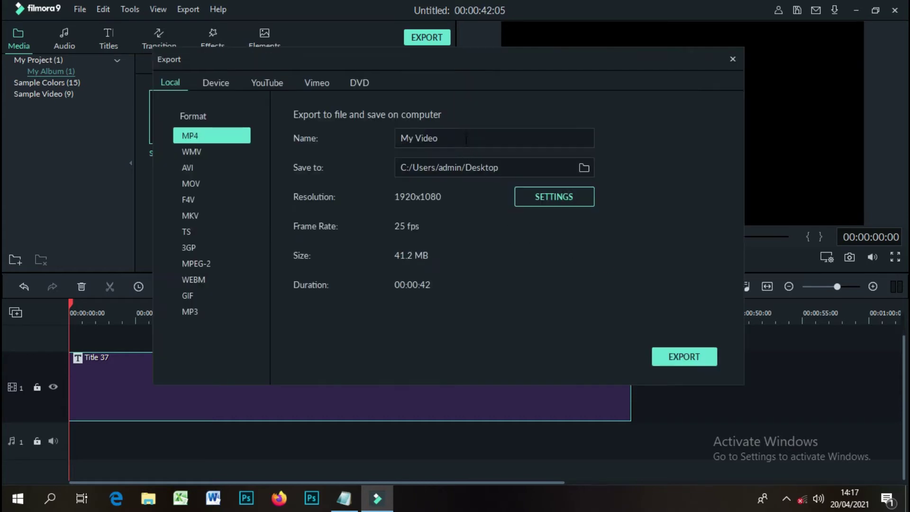
pyautogui.click(466, 139)
pyautogui.write('Batu')
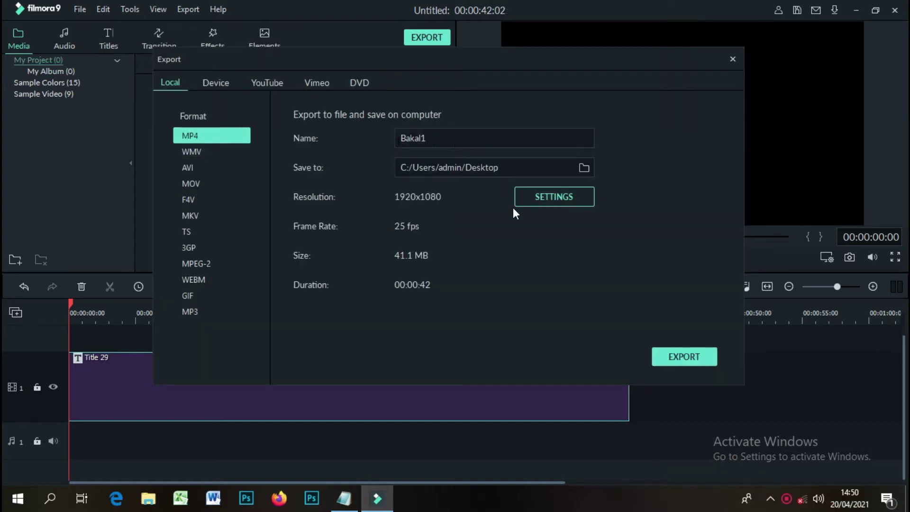
pyautogui.click(676, 357)
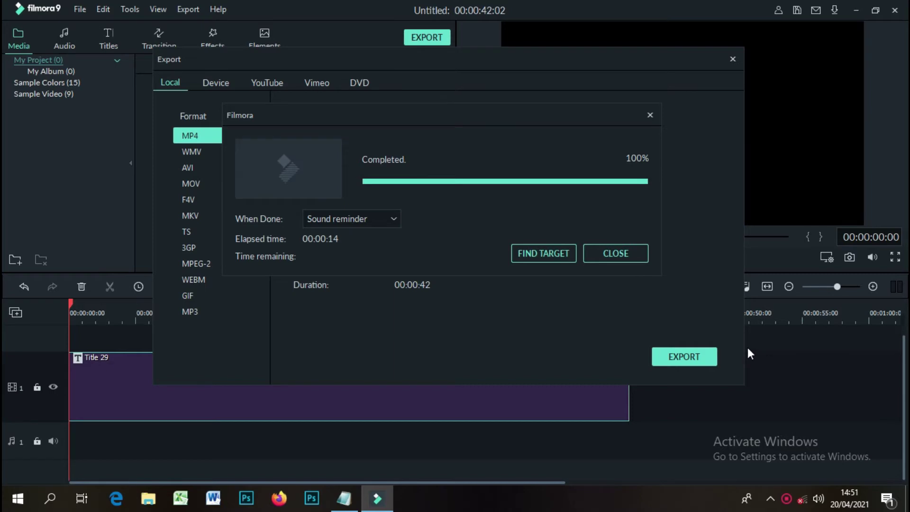
pyautogui.click(638, 255)
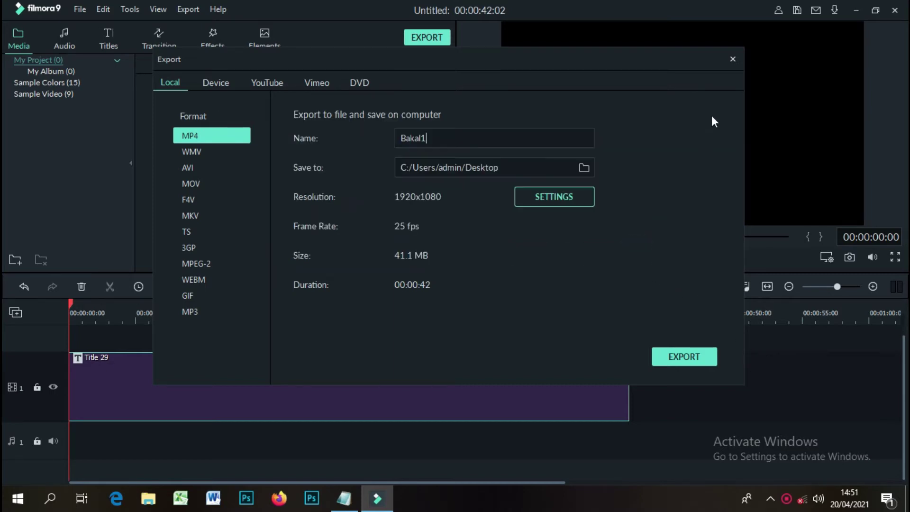
pyautogui.click(732, 59)
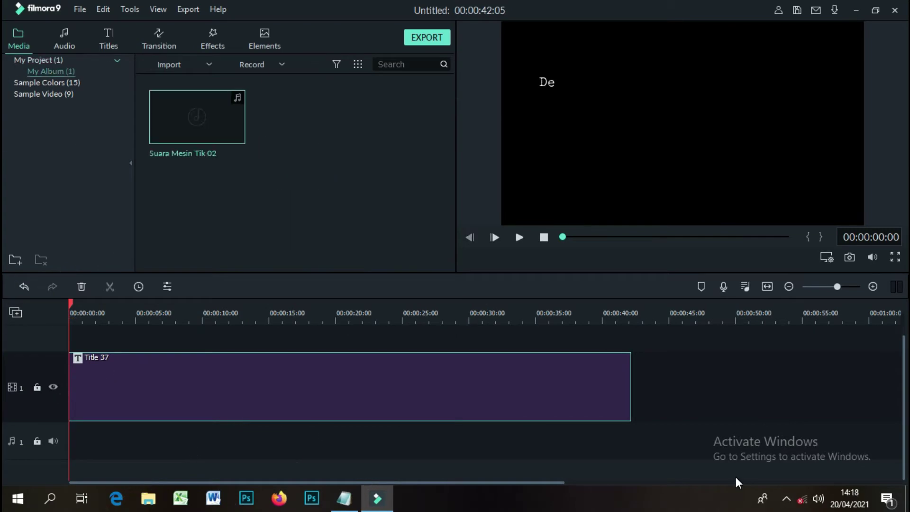
# - Import the Bakal1 video from the Desktop into the project's media
pyautogui.click(209, 64)
pyautogui.click(206, 81)
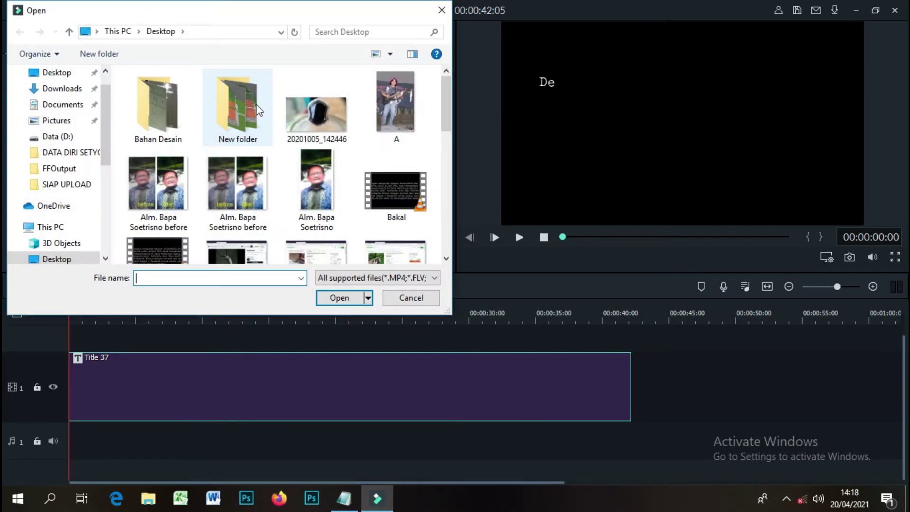
pyautogui.scroll(-1, 368, 206)
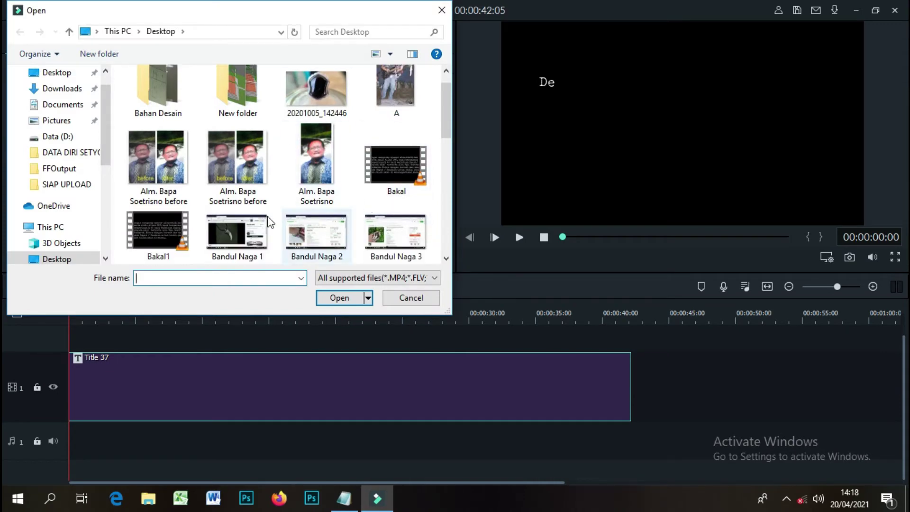
pyautogui.click(141, 237)
pyautogui.click(339, 297)
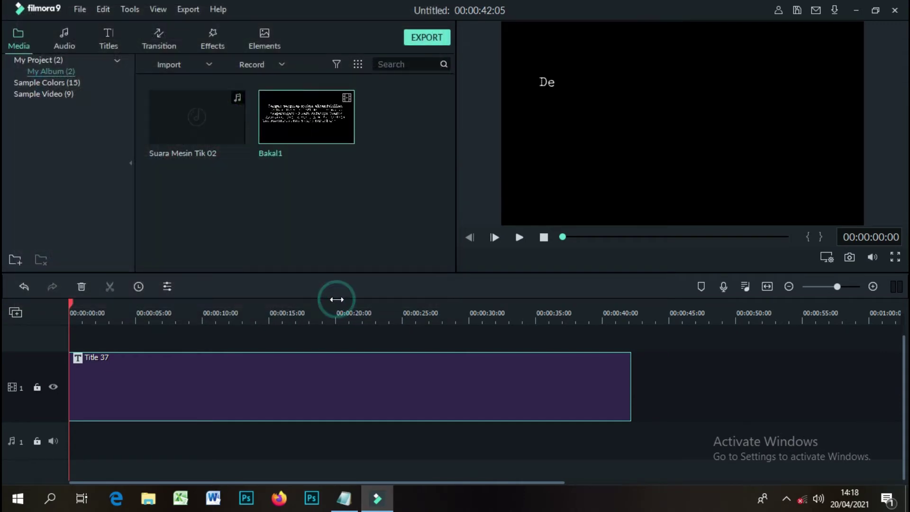
# - Delete the Title 37 clip and place the Bakal1 video at the start of video track 1
pyautogui.rightClick(355, 372)
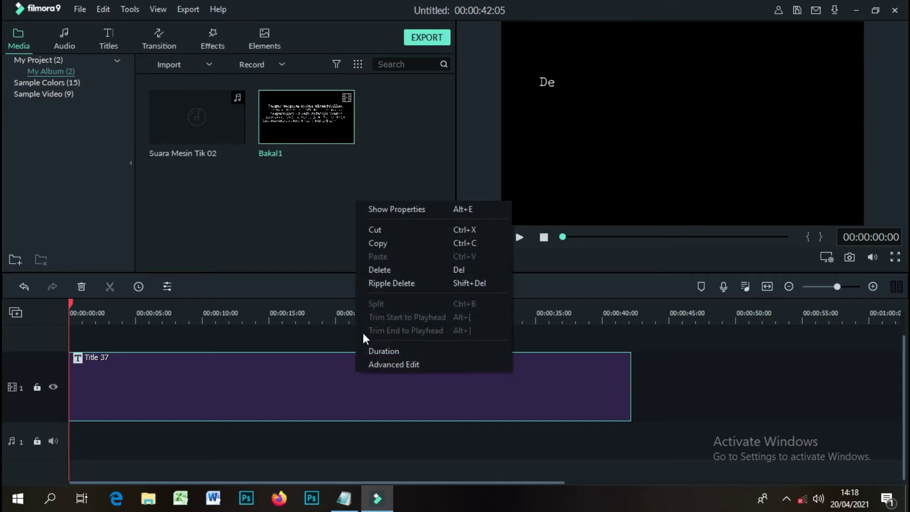
pyautogui.click(379, 269)
pyautogui.moveTo(337, 138)
pyautogui.moveTo(337, 128); pyautogui.dragTo(69, 364)
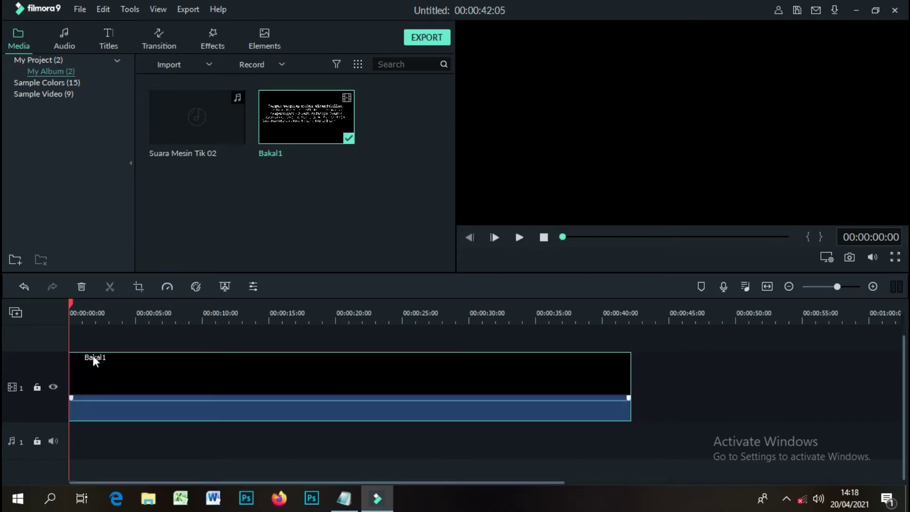
# - Play the Bakal1 clip to find where the text is fully typed and split it at 00:00:07:12
pyautogui.click(520, 237)
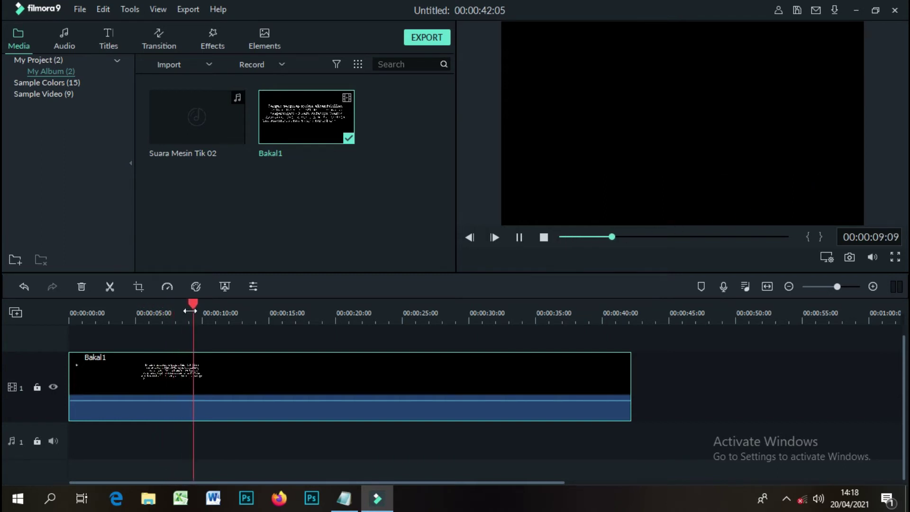
pyautogui.click(518, 237)
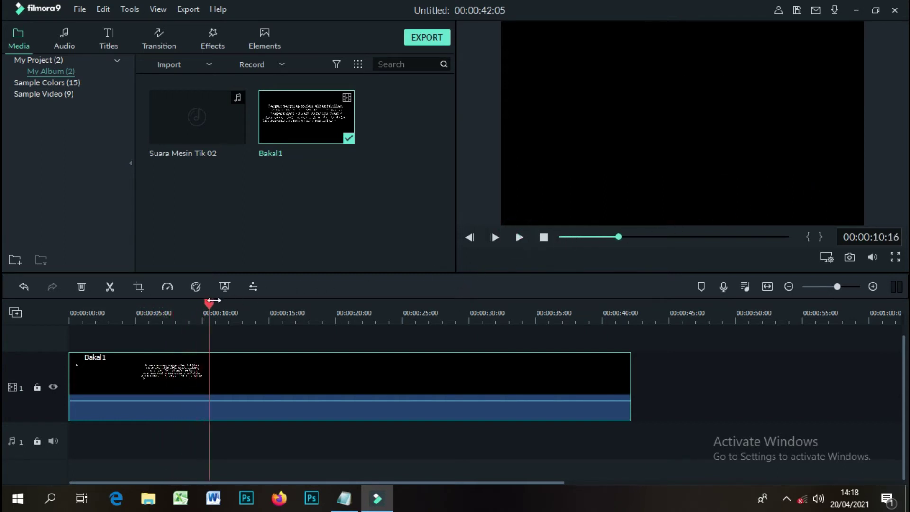
pyautogui.moveTo(208, 299); pyautogui.dragTo(168, 302)
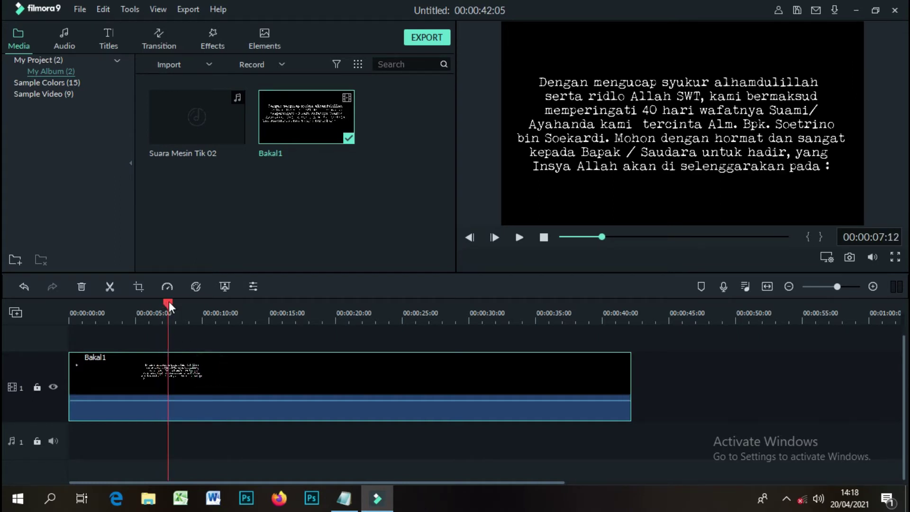
pyautogui.click(109, 286)
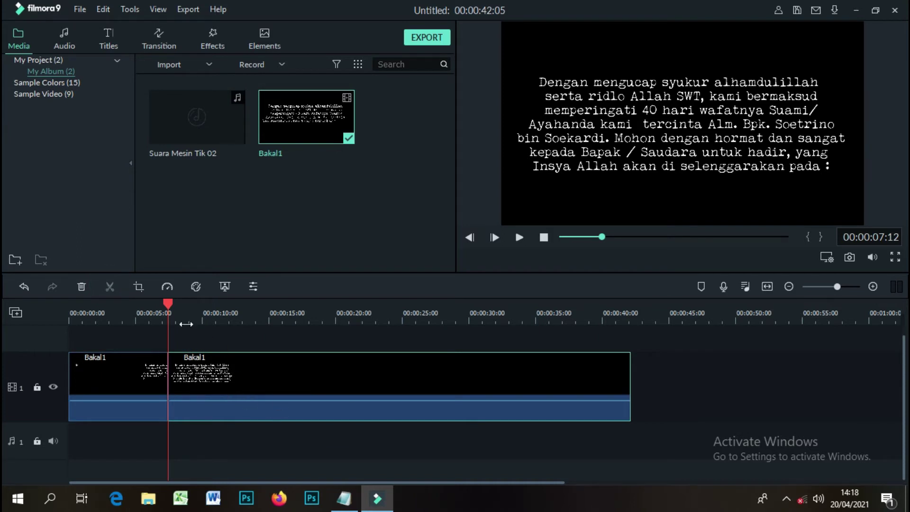
# - Delete the part of Bakal1 after the split and play the remaining clip from the start
pyautogui.moveTo(167, 301); pyautogui.dragTo(183, 303)
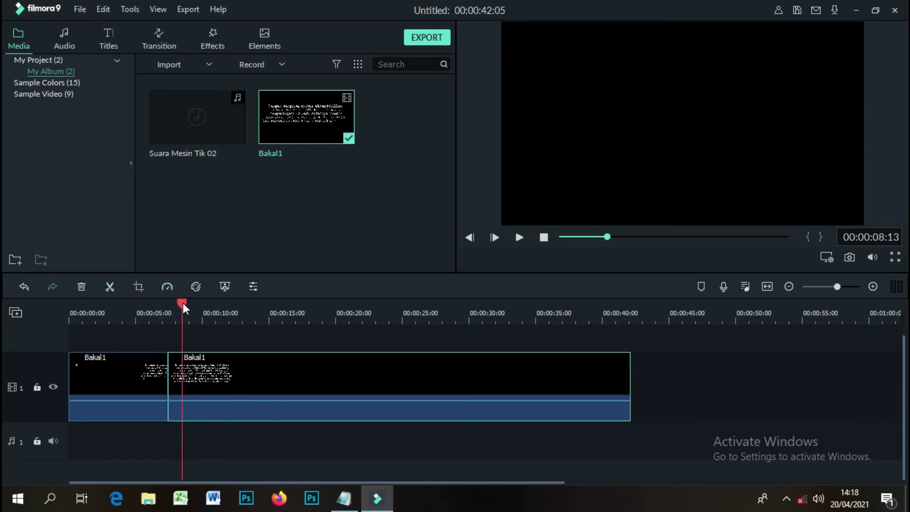
pyautogui.rightClick(257, 377)
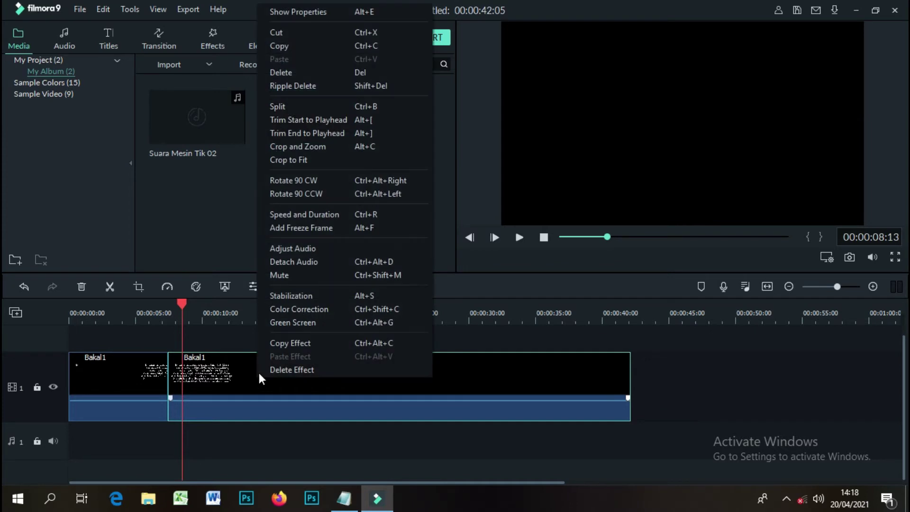
pyautogui.click(314, 67)
pyautogui.click(543, 236)
pyautogui.click(519, 237)
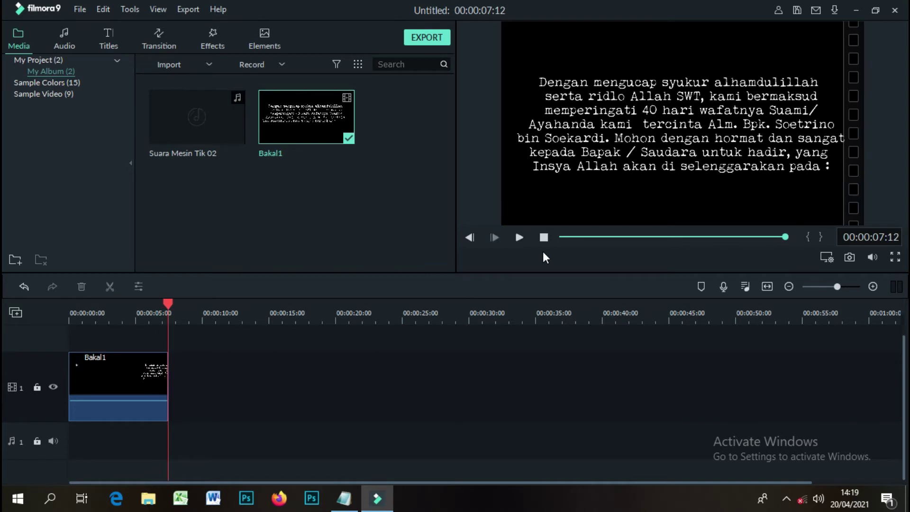
# - Slow the trimmed Bakal1 clip down to 0.25x speed
pyautogui.click(143, 376)
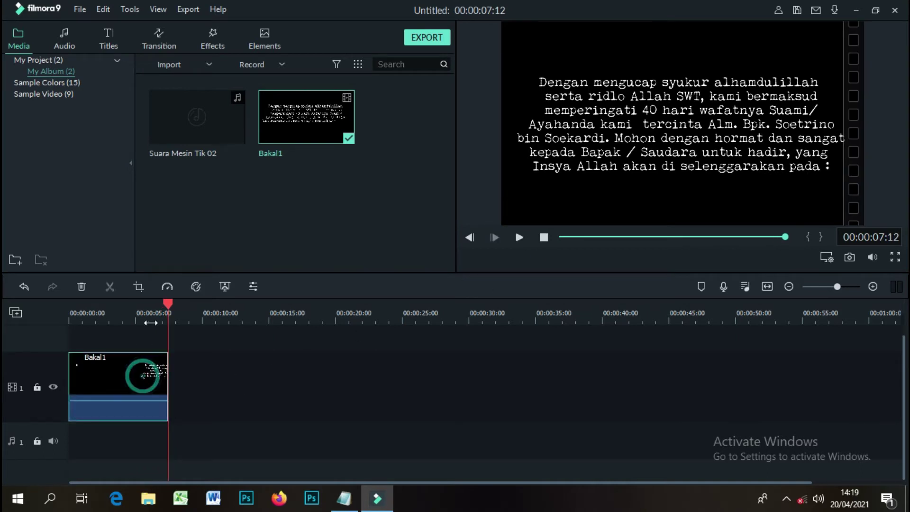
pyautogui.click(121, 377)
pyautogui.moveTo(166, 305); pyautogui.dragTo(139, 308)
pyautogui.click(147, 363)
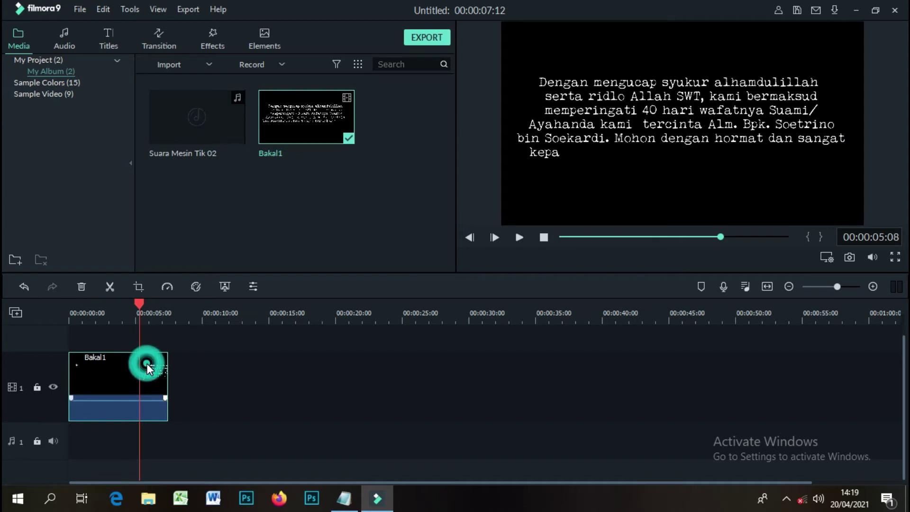
pyautogui.click(204, 378)
pyautogui.click(116, 372)
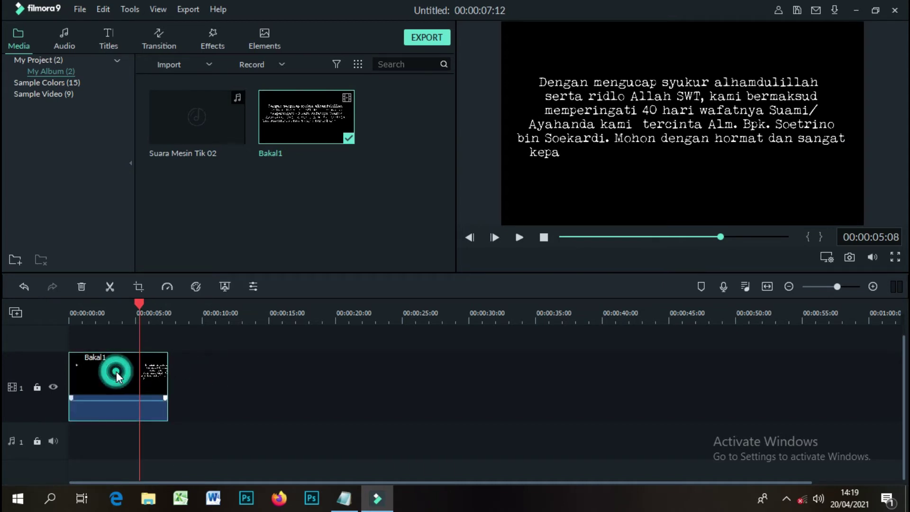
pyautogui.click(167, 287)
pyautogui.moveTo(183, 323)
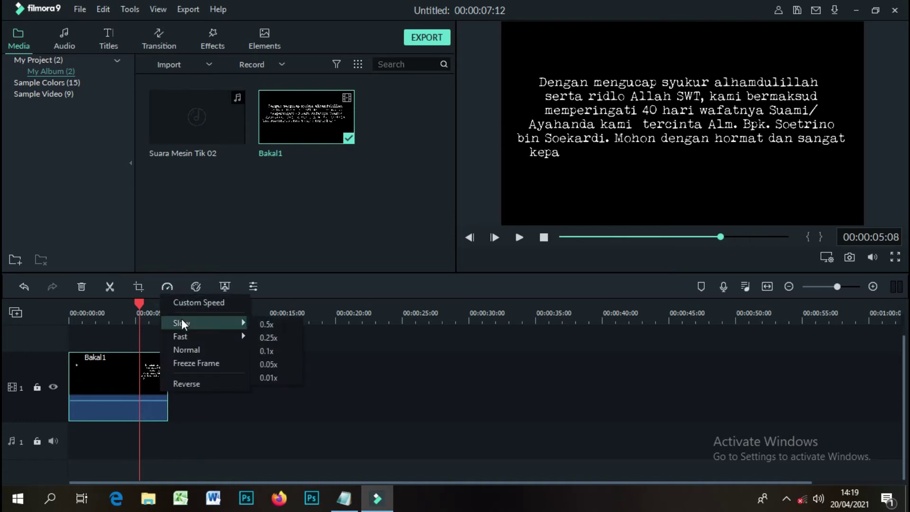
pyautogui.click(268, 337)
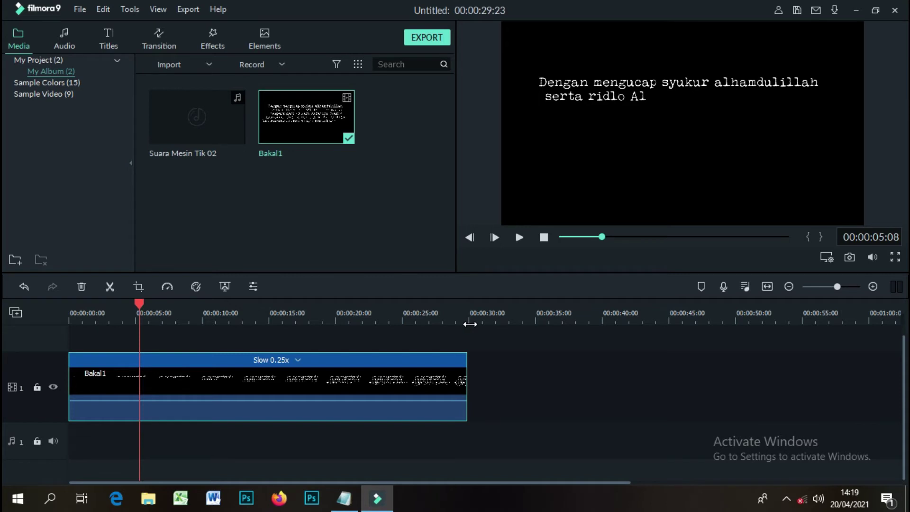
# - Play the slowed Bakal1 clip from the start to check the typing speed, and stop the playback
pyautogui.click(544, 238)
pyautogui.click(519, 237)
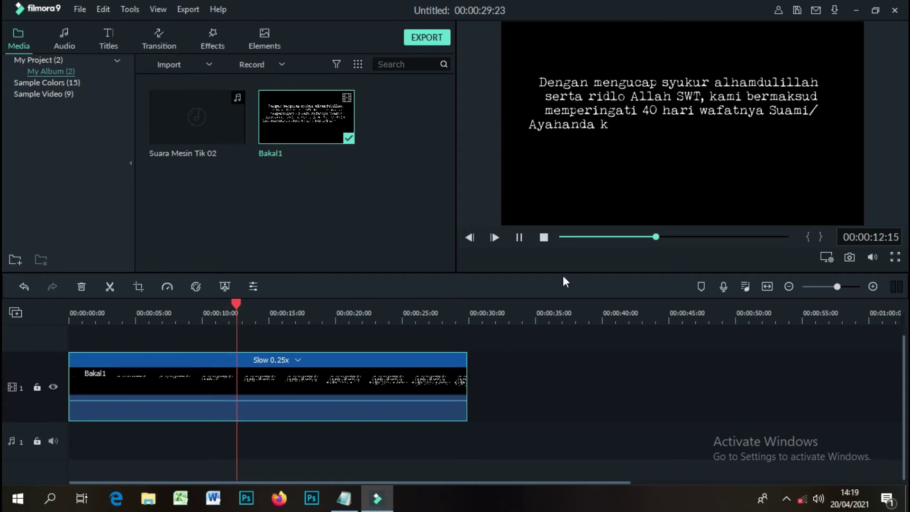
pyautogui.click(544, 238)
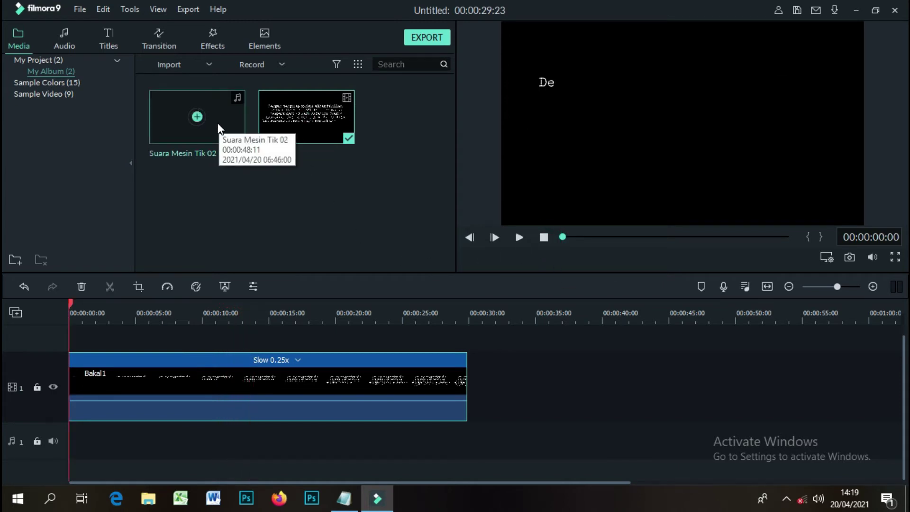
# - Place Suara Mesin Tik 02 at the start of audio track 1 and play it with the video to check the match
pyautogui.moveTo(218, 125); pyautogui.dragTo(64, 434)
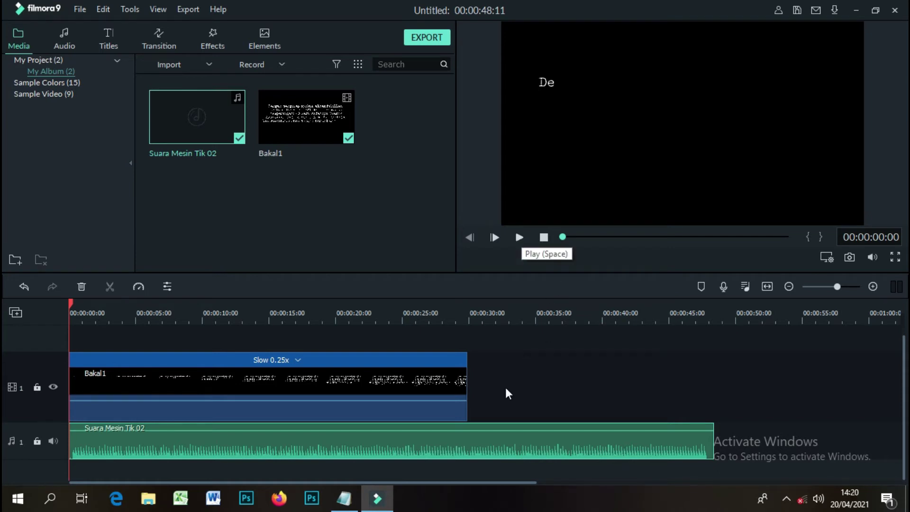
pyautogui.click(365, 444)
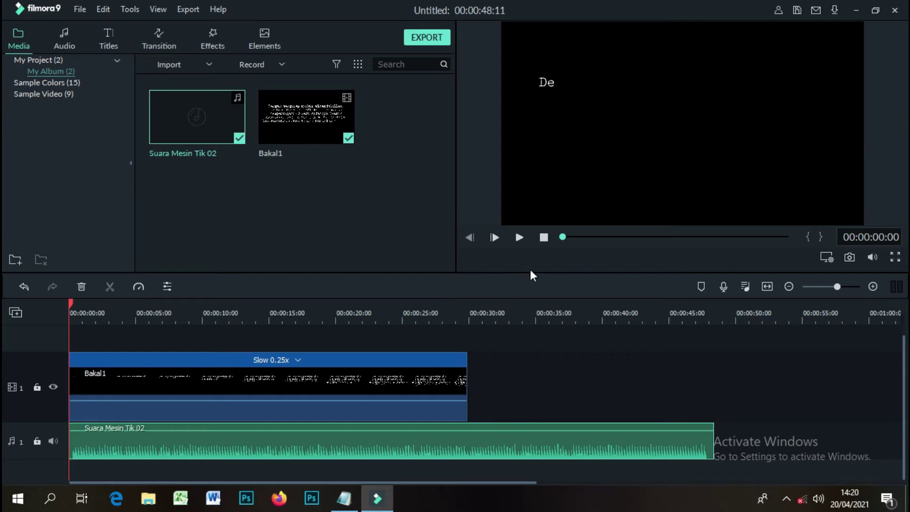
pyautogui.click(519, 237)
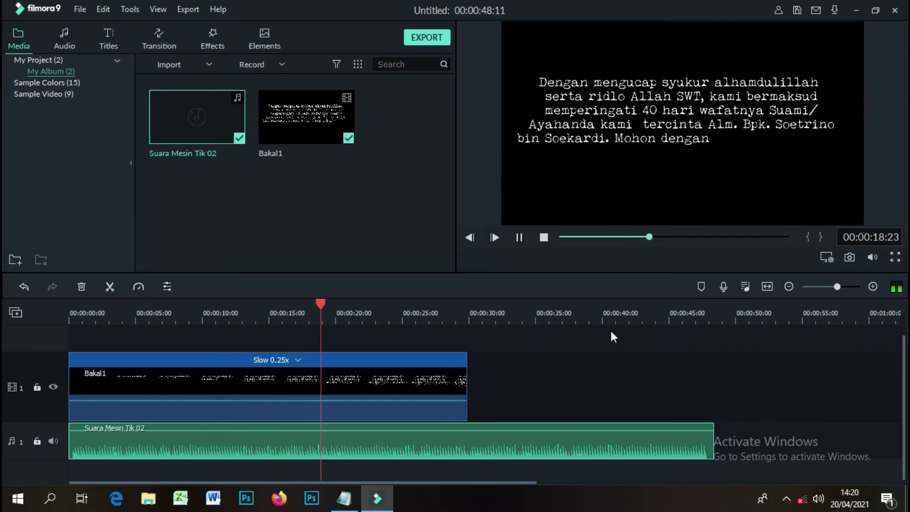
pyautogui.click(519, 238)
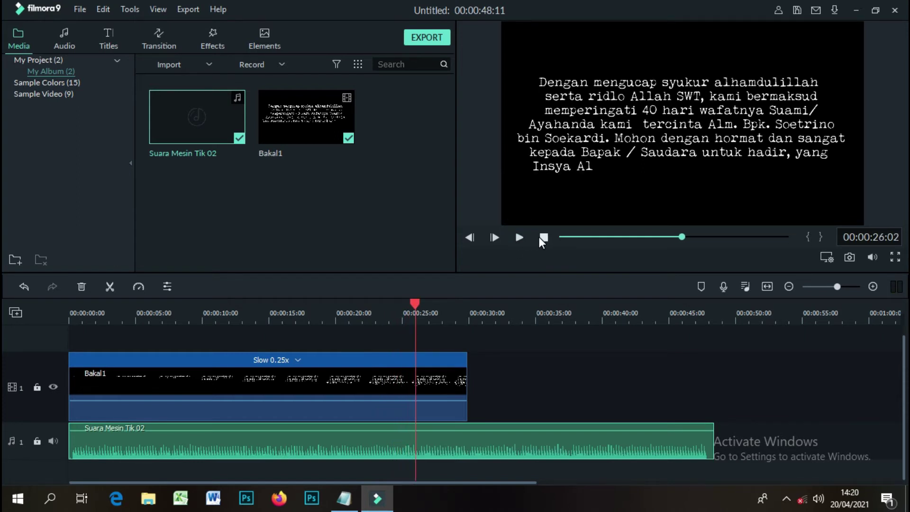
pyautogui.click(541, 237)
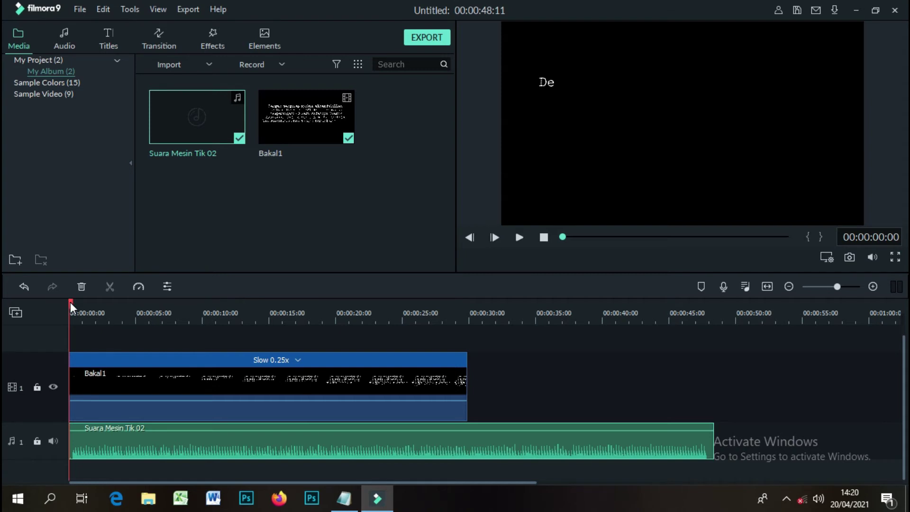
# - Split the Suara Mesin Tik 02 audio at 00:00:02:07, after the word "syukur", and shift the remainder slightly later to leave a short silent gap
pyautogui.moveTo(70, 302); pyautogui.dragTo(93, 305)
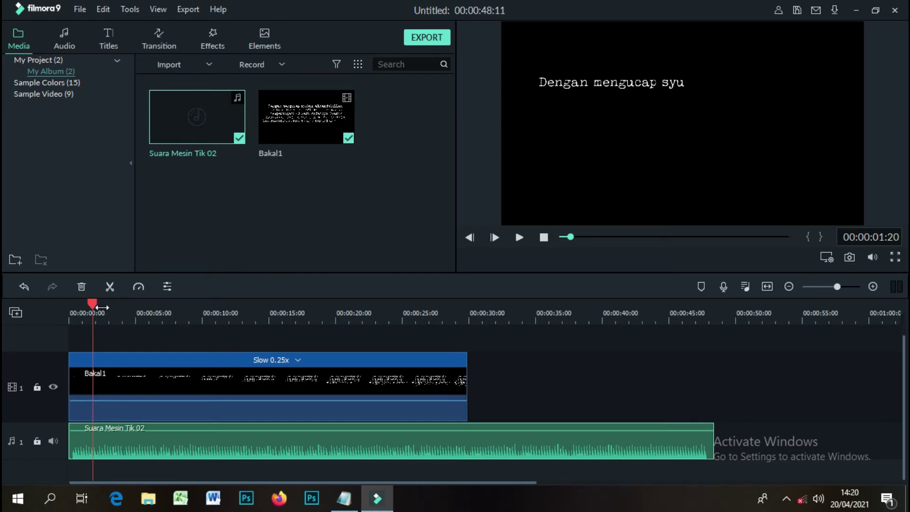
pyautogui.moveTo(93, 303); pyautogui.dragTo(100, 307)
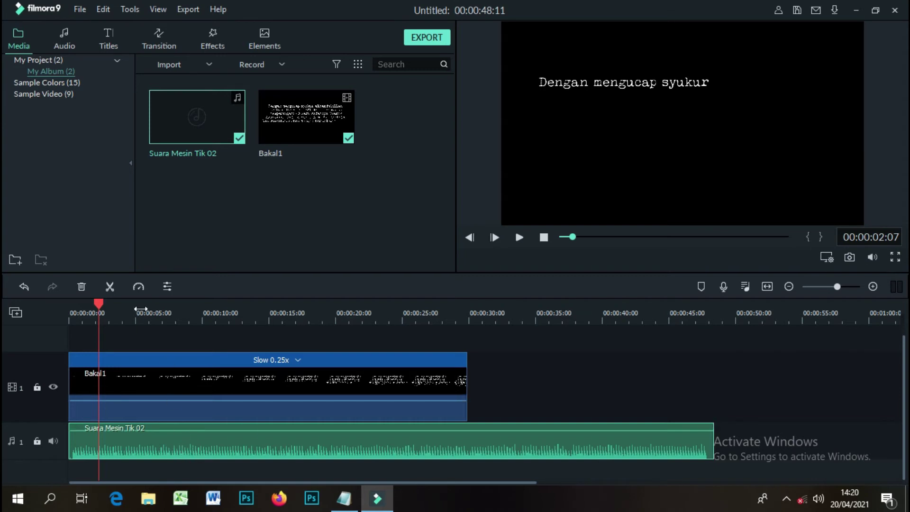
pyautogui.click(109, 288)
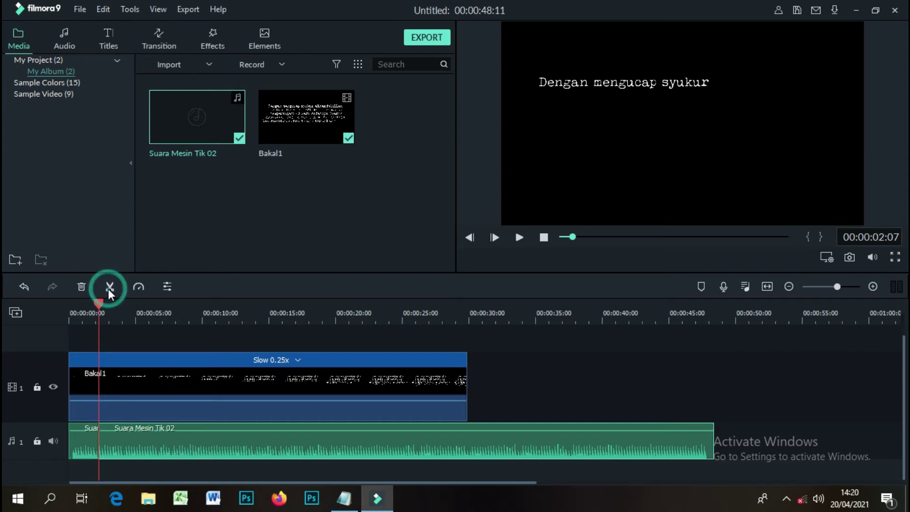
pyautogui.moveTo(176, 440); pyautogui.dragTo(180, 441)
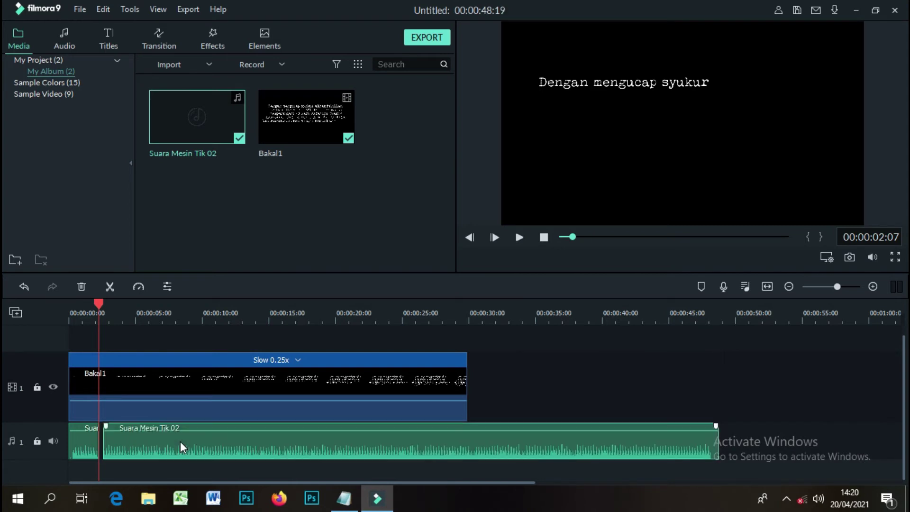
# - Play the video from the start past the audio gap to check the typing sound against the text
pyautogui.click(543, 237)
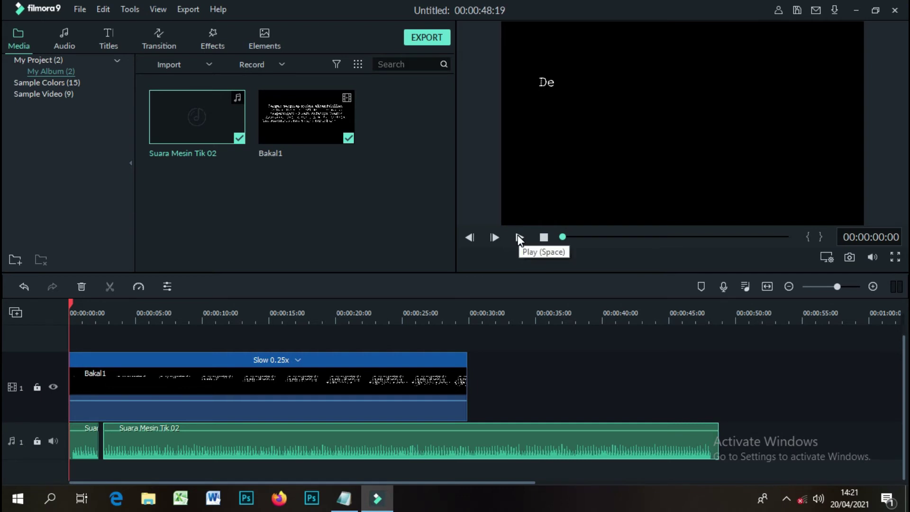
pyautogui.click(519, 237)
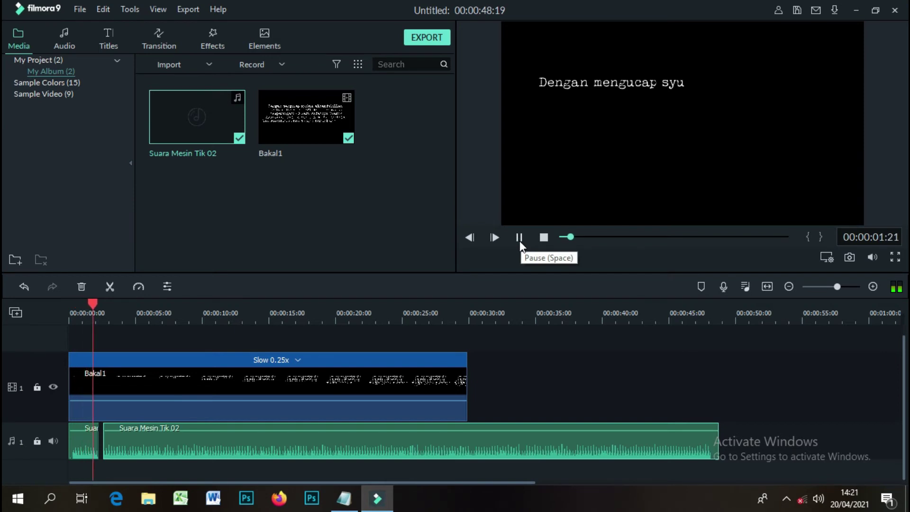
pyautogui.click(519, 241)
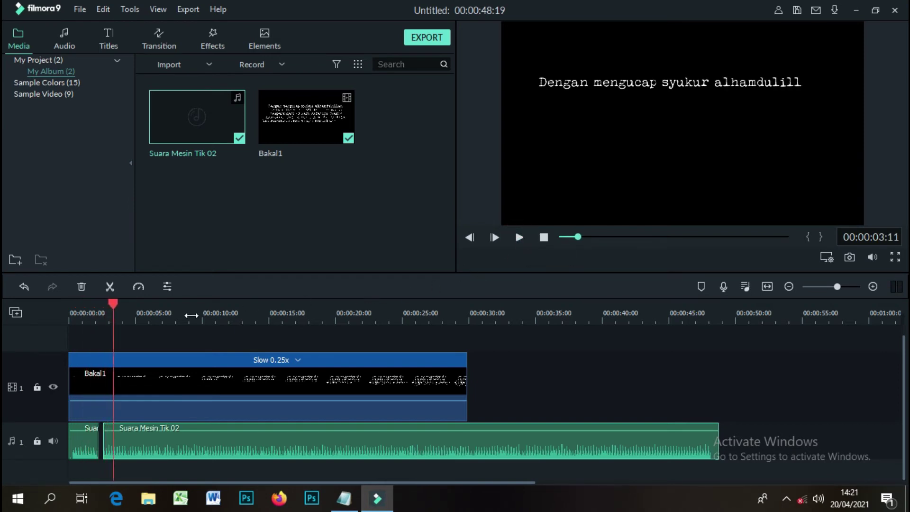
pyautogui.moveTo(113, 303); pyautogui.dragTo(144, 308)
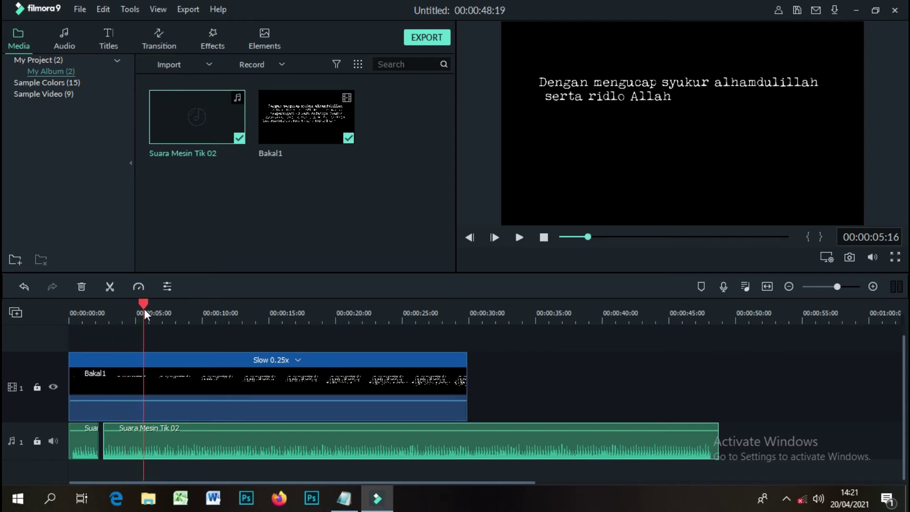
pyautogui.click(176, 434)
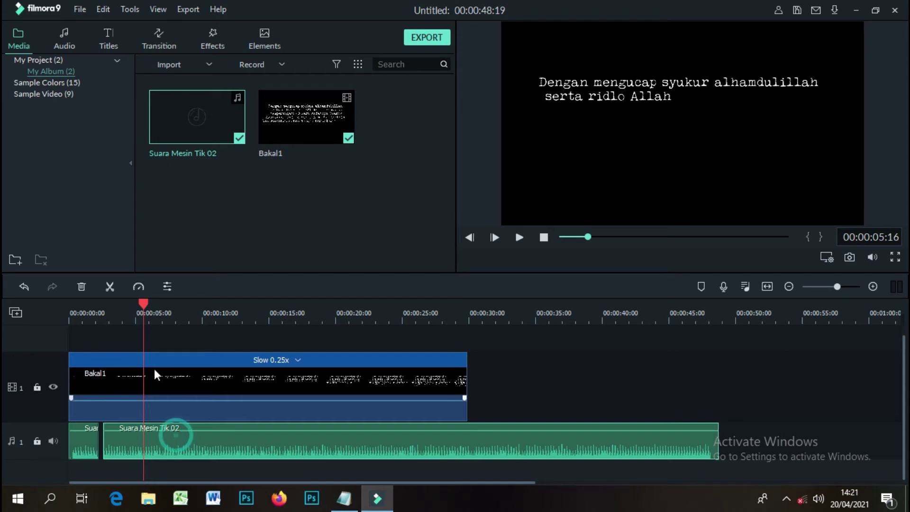
pyautogui.click(109, 286)
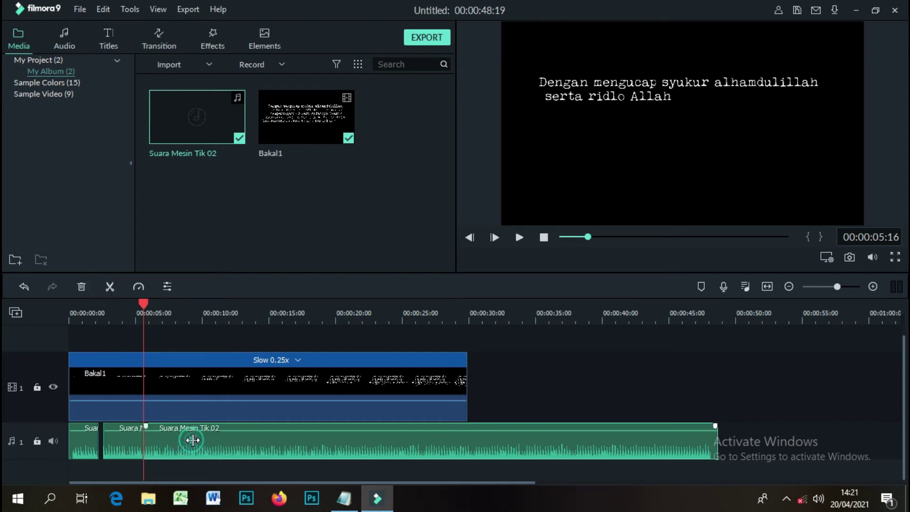
pyautogui.moveTo(192, 438); pyautogui.dragTo(197, 439)
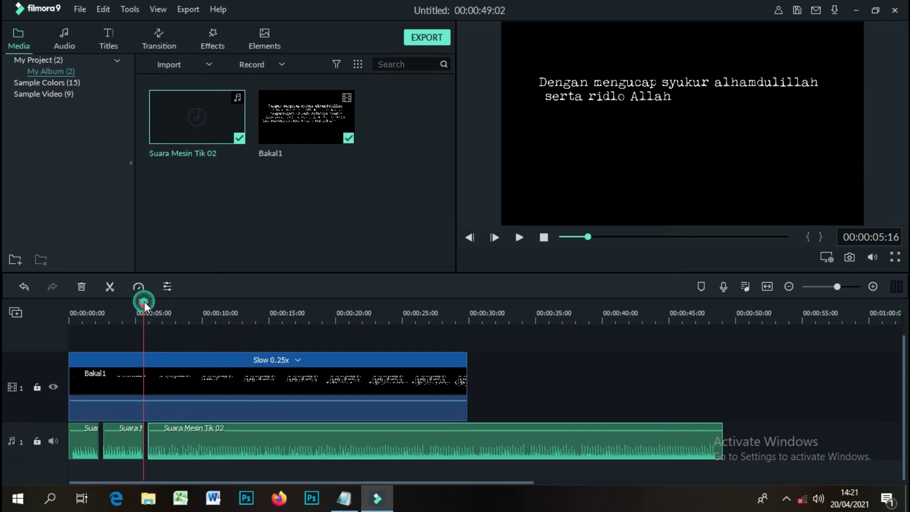
pyautogui.moveTo(144, 301); pyautogui.dragTo(155, 306)
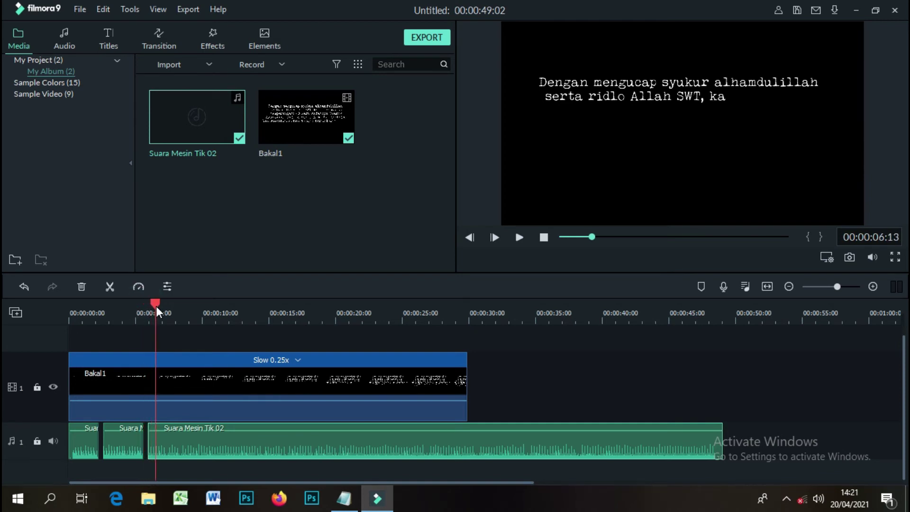
pyautogui.click(99, 10)
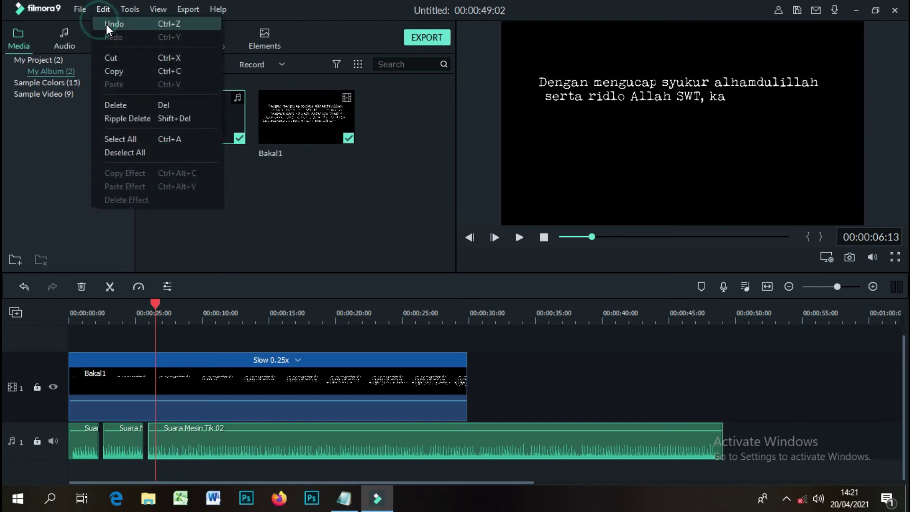
pyautogui.click(107, 25)
pyautogui.click(107, 7)
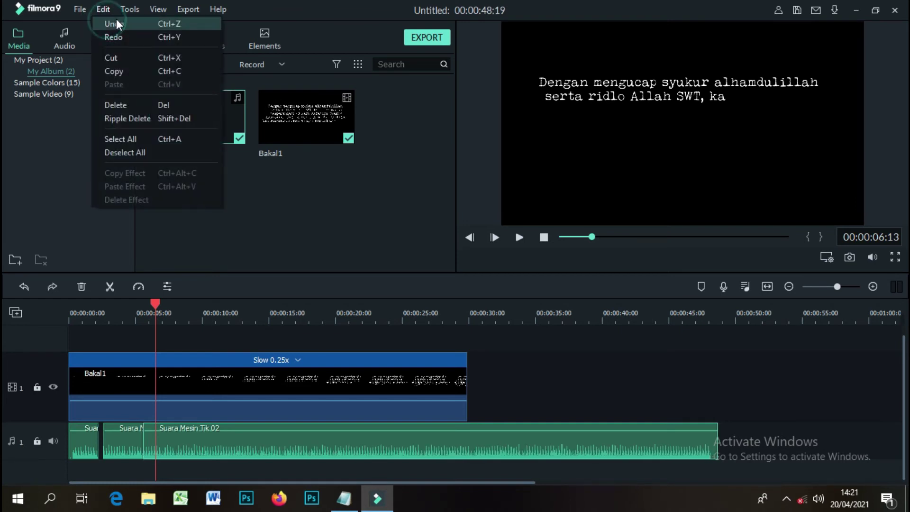
pyautogui.click(116, 22)
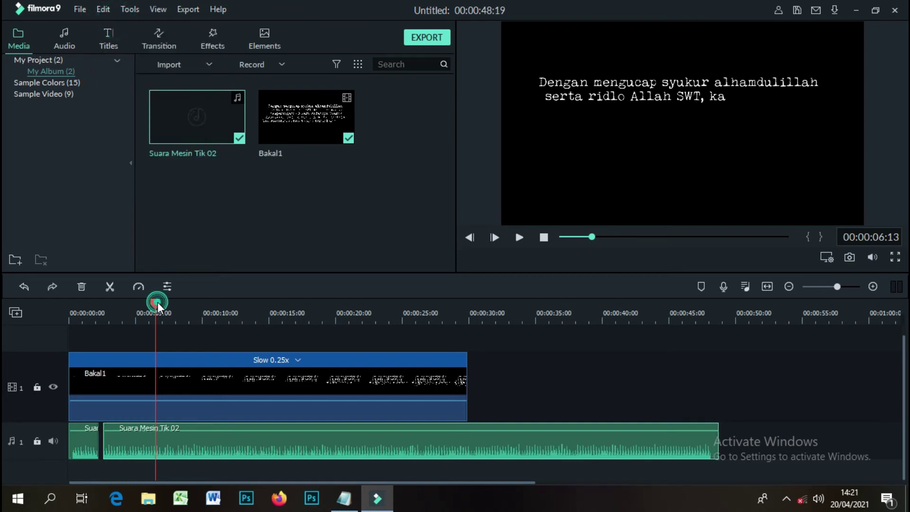
# - Split the remaining typing audio at 00:00:06:03 and 00:00:09:05, shifting the rest slightly later after each cut to leave short gaps
pyautogui.moveTo(157, 303); pyautogui.dragTo(151, 303)
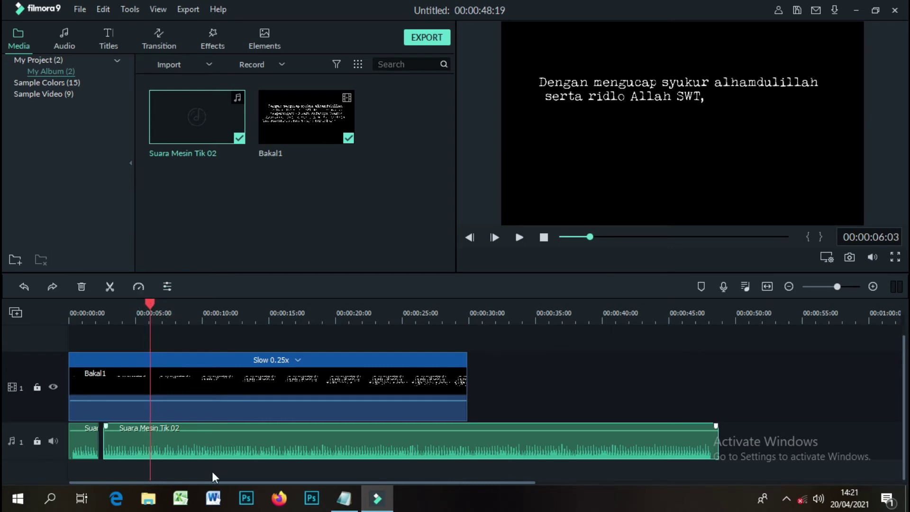
pyautogui.click(205, 441)
pyautogui.click(109, 286)
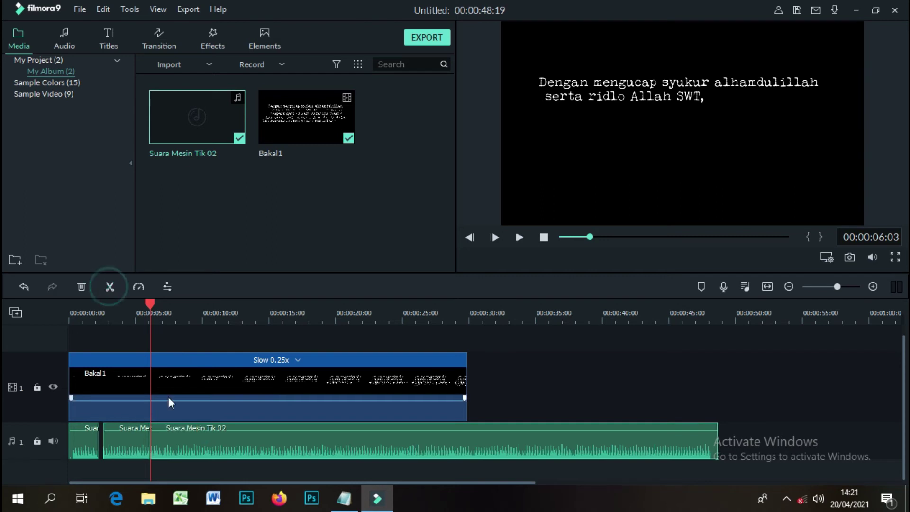
pyautogui.moveTo(194, 438); pyautogui.dragTo(198, 435)
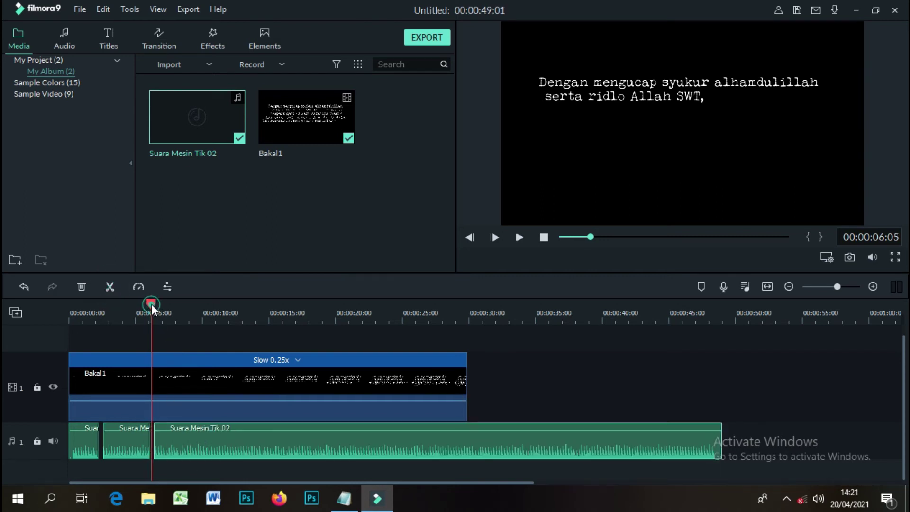
pyautogui.moveTo(152, 303); pyautogui.dragTo(192, 314)
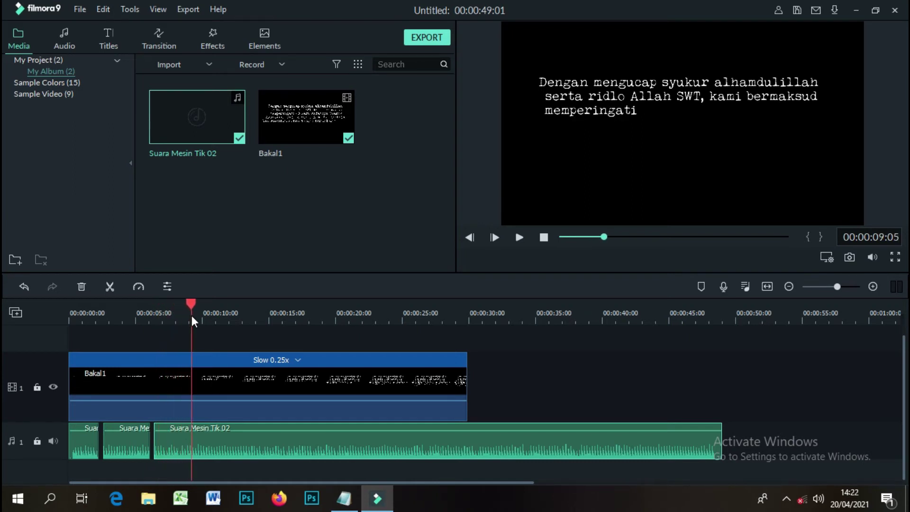
pyautogui.click(243, 453)
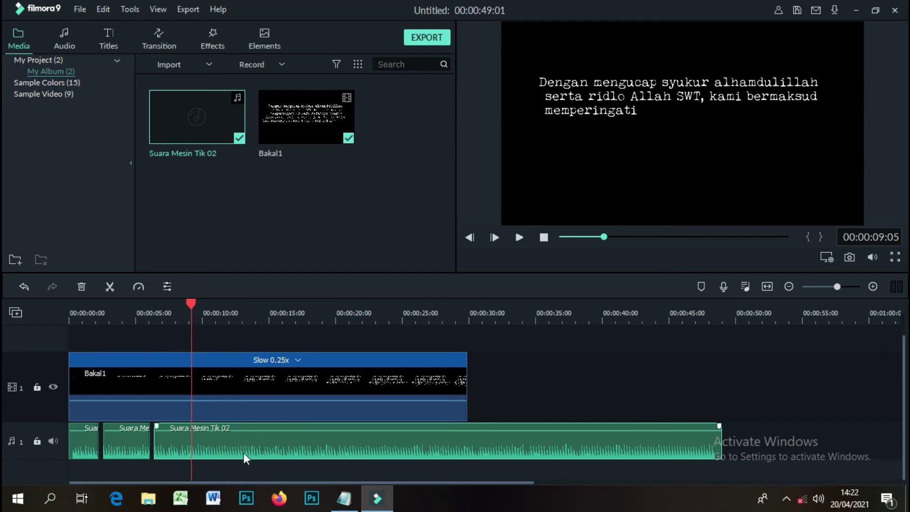
pyautogui.click(111, 287)
pyautogui.moveTo(241, 440); pyautogui.dragTo(247, 440)
# - Split the last audio piece at 00:00:11:00 and 00:00:14:02, after "wafatnya" and "tercinta", leaving a short gap after each cut
pyautogui.moveTo(191, 303); pyautogui.dragTo(215, 309)
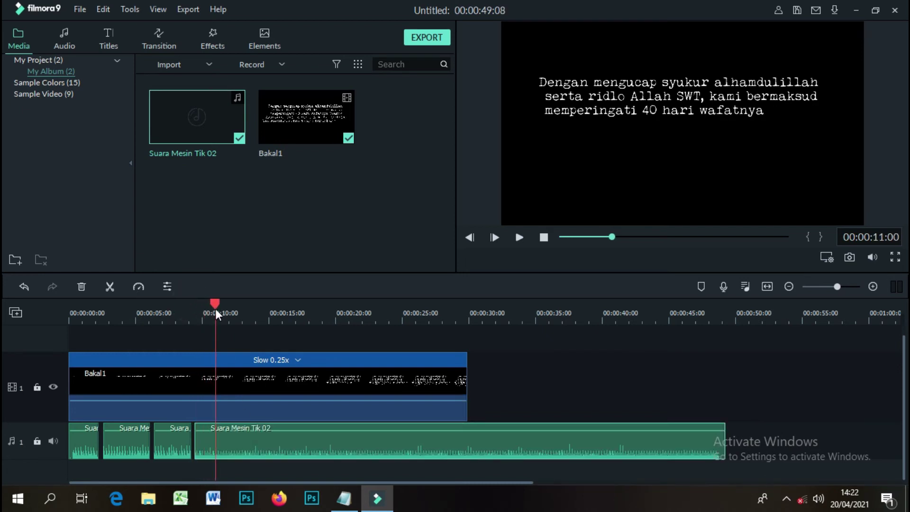
pyautogui.click(110, 285)
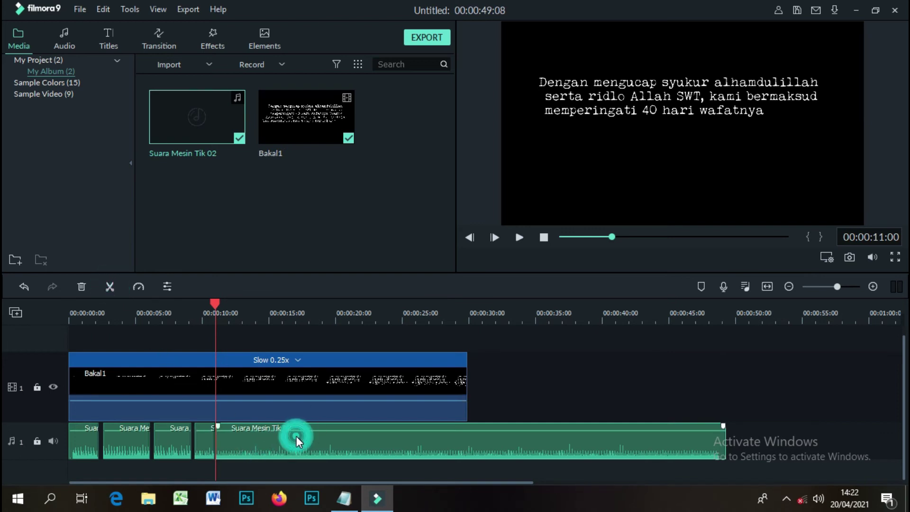
pyautogui.moveTo(298, 435); pyautogui.dragTo(300, 436)
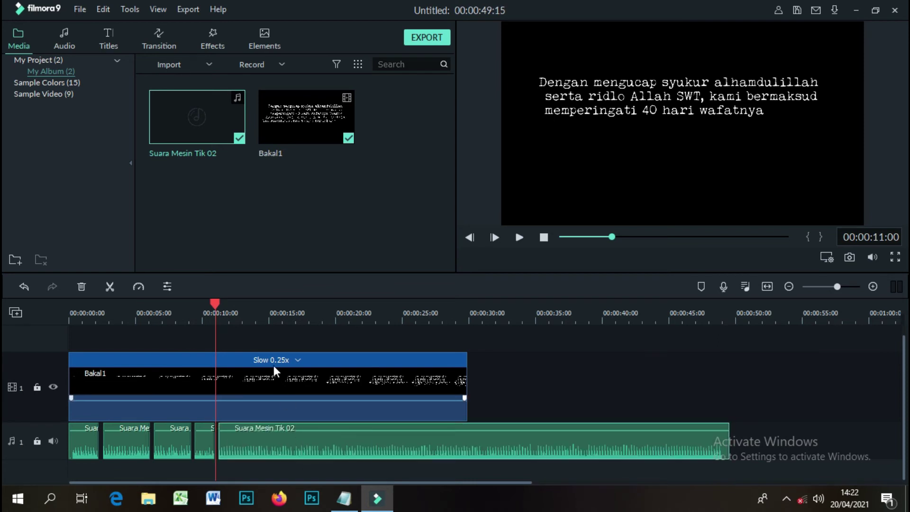
pyautogui.moveTo(215, 300); pyautogui.dragTo(256, 307)
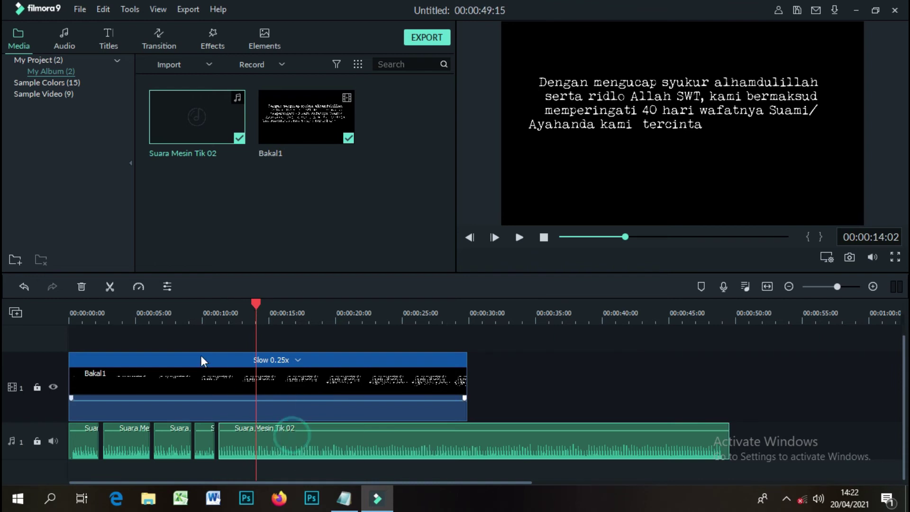
pyautogui.click(109, 287)
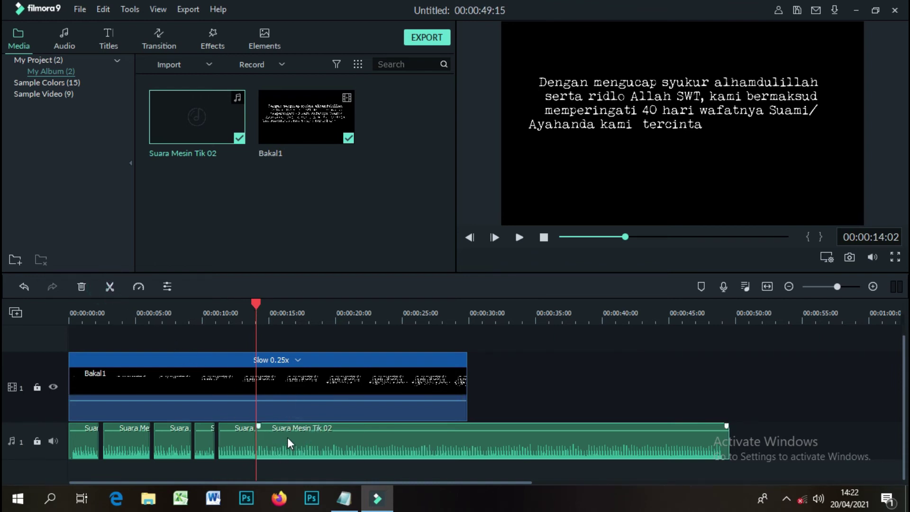
pyautogui.moveTo(287, 437); pyautogui.dragTo(292, 437)
# - Add short silent gaps to the typing audio by splitting it at 00:00:17:11 and 00:00:20:20 and shifting the remainder slightly later each time
pyautogui.moveTo(257, 304); pyautogui.dragTo(301, 310)
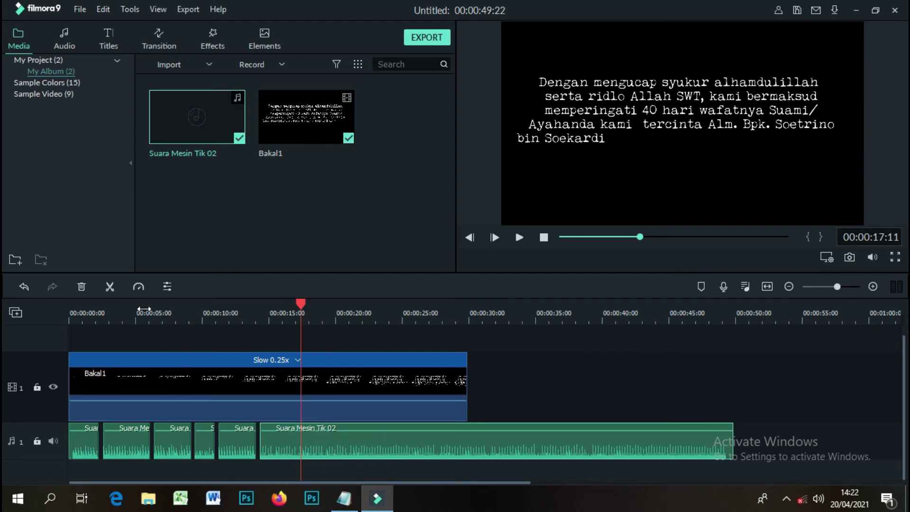
pyautogui.click(112, 286)
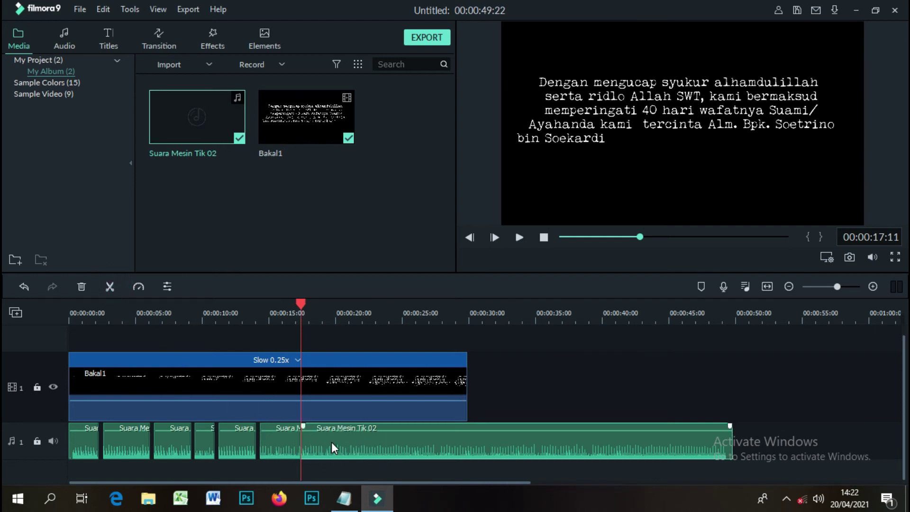
pyautogui.moveTo(331, 442); pyautogui.dragTo(336, 442)
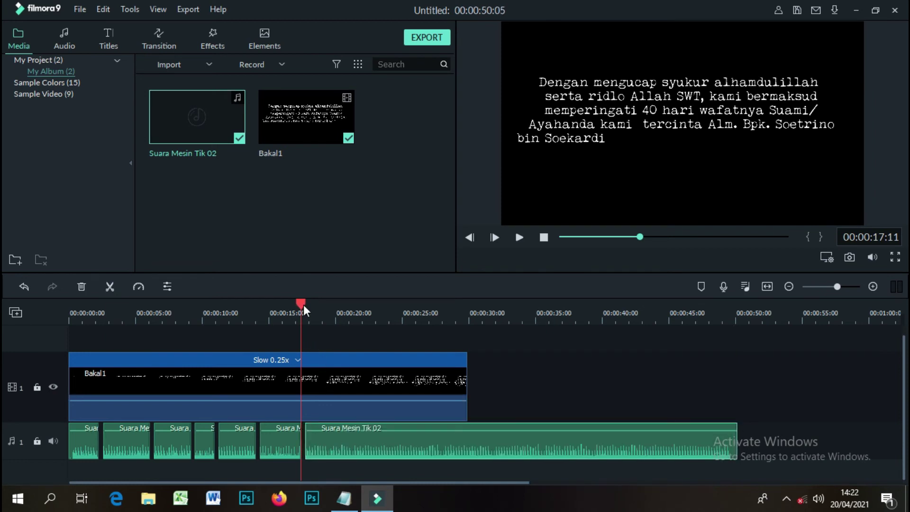
pyautogui.moveTo(300, 302); pyautogui.dragTo(346, 321)
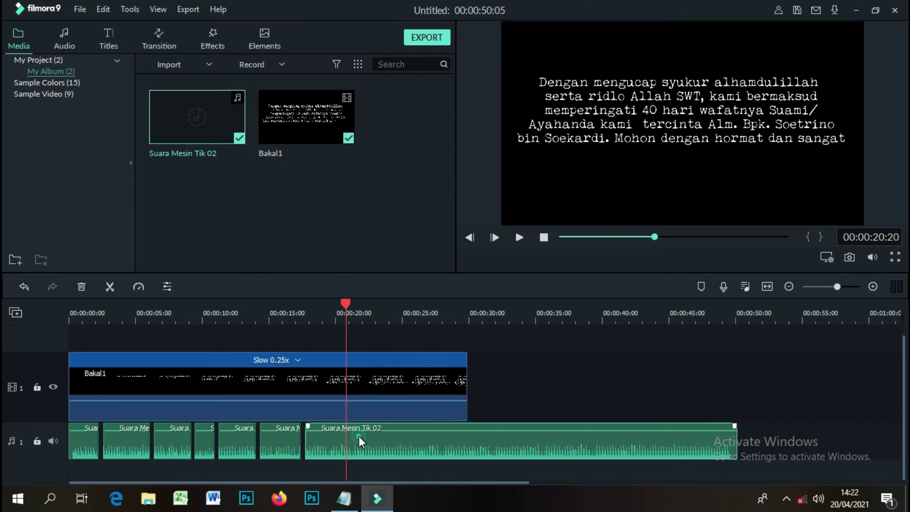
pyautogui.click(113, 287)
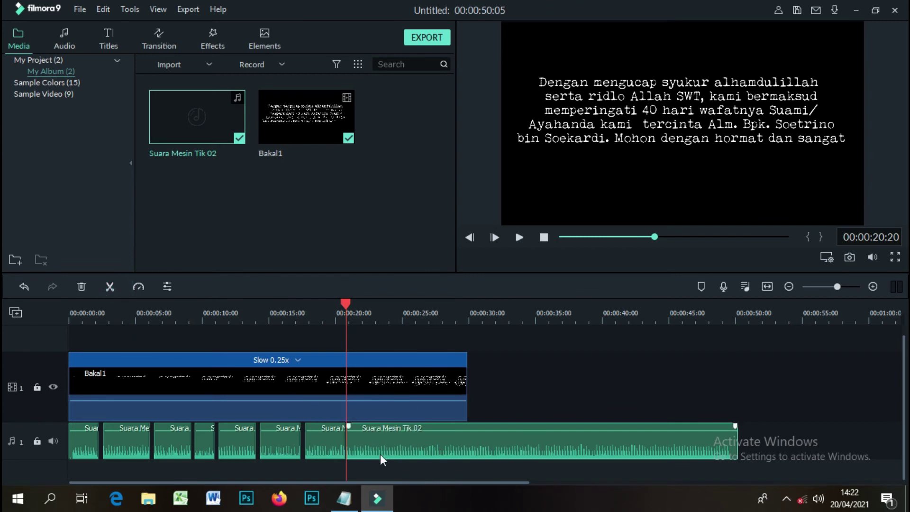
pyautogui.moveTo(380, 441); pyautogui.dragTo(383, 442)
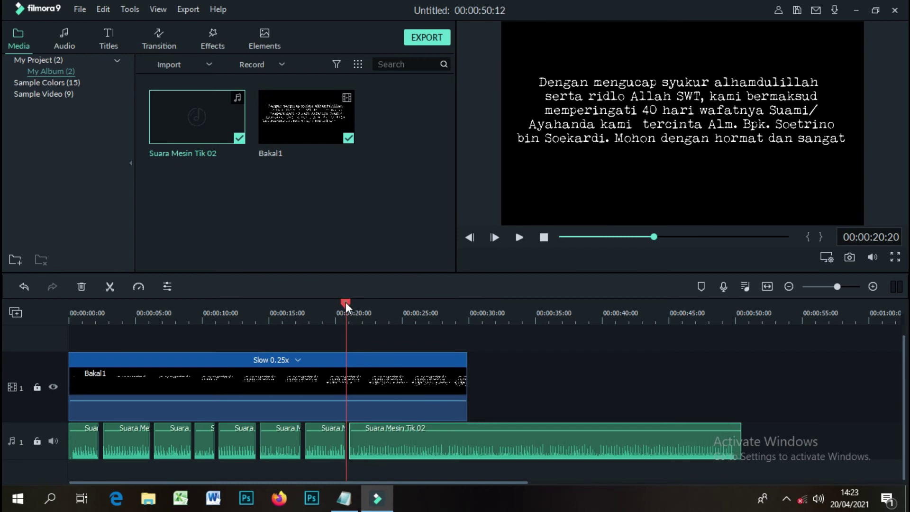
# - Split the last typing audio piece at 00:00:23:08, after "Saudara", and shift the remainder slightly later to leave a short gap
pyautogui.moveTo(345, 302); pyautogui.dragTo(376, 323)
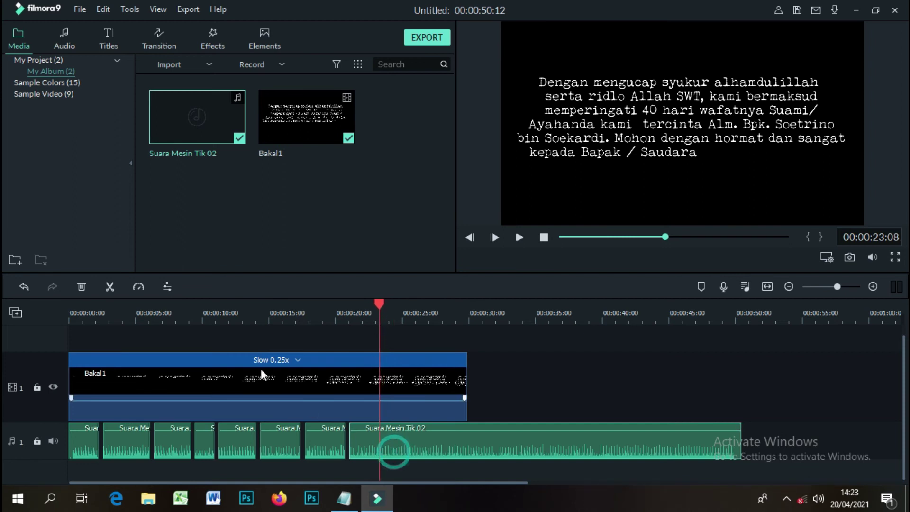
pyautogui.click(395, 450)
pyautogui.click(110, 286)
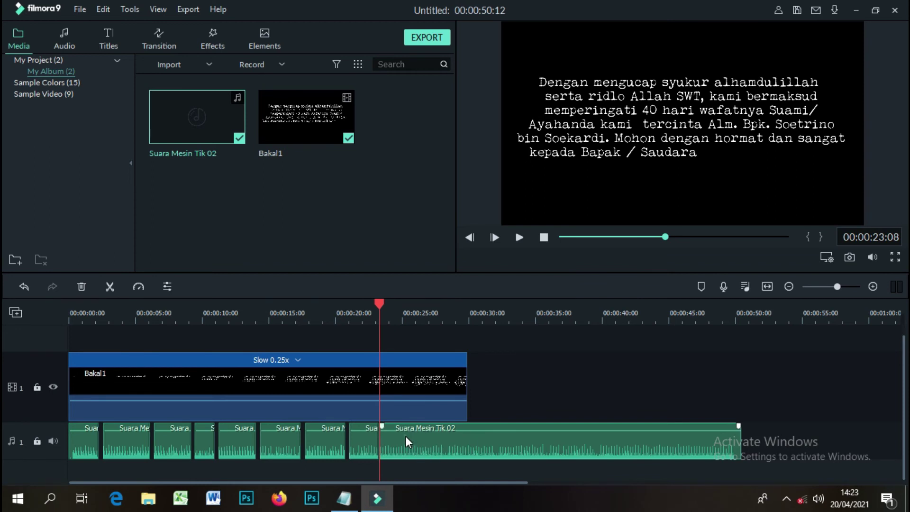
pyautogui.moveTo(405, 436); pyautogui.dragTo(409, 439)
# - Undo the last shift of the typing audio and the split at 00:00:23:08 after "Saudara"
pyautogui.moveTo(379, 301); pyautogui.dragTo(415, 311)
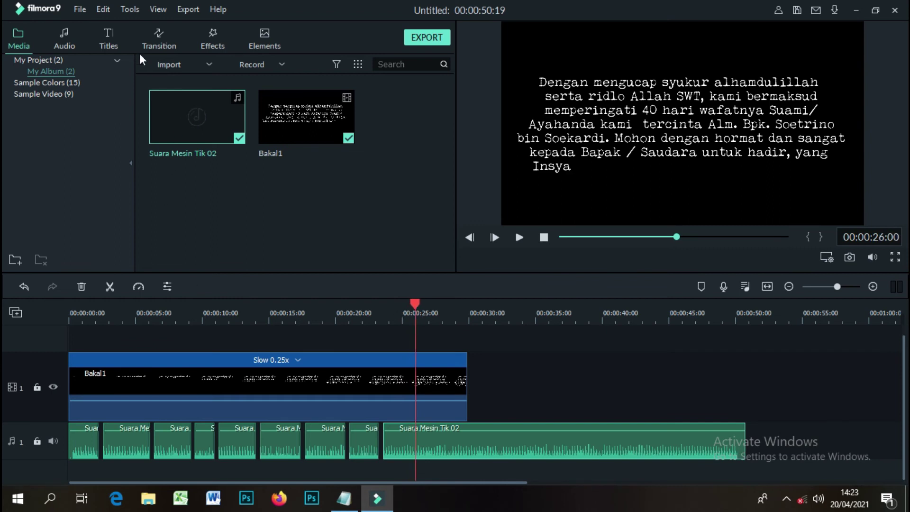
pyautogui.click(104, 5)
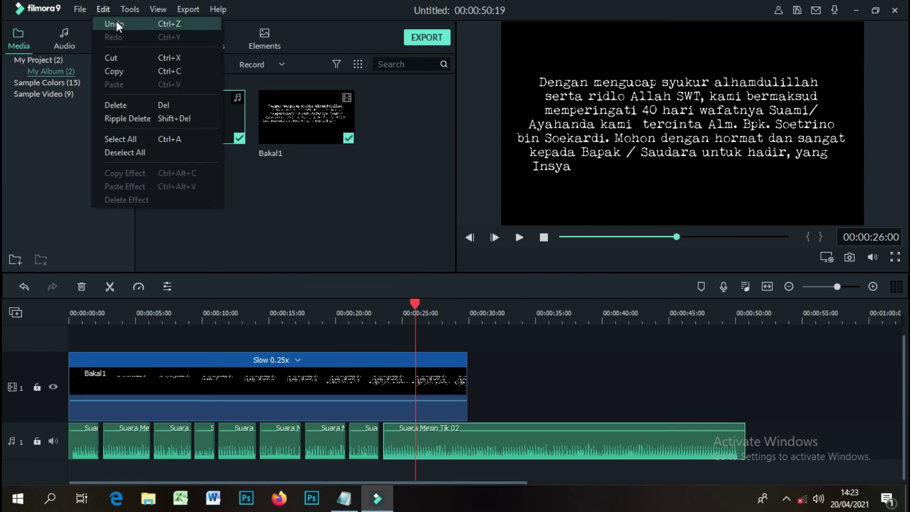
pyautogui.click(115, 21)
pyautogui.click(104, 9)
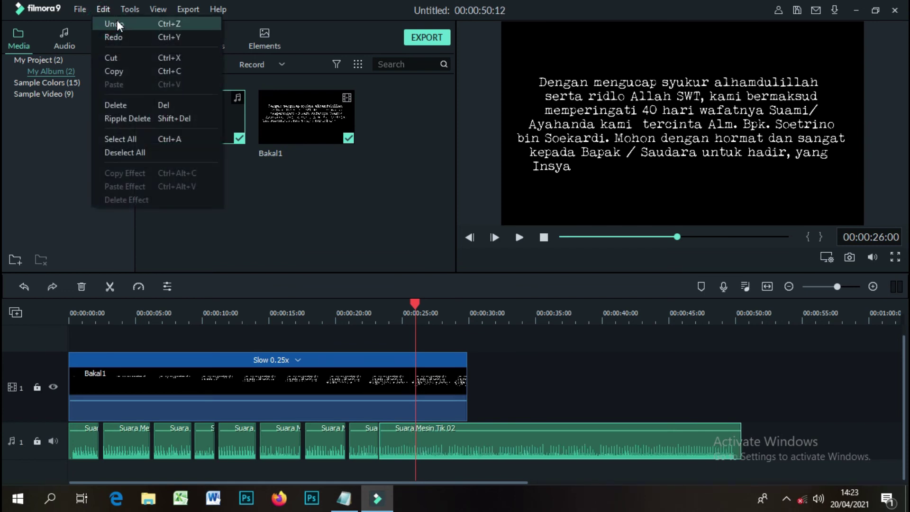
pyautogui.click(117, 22)
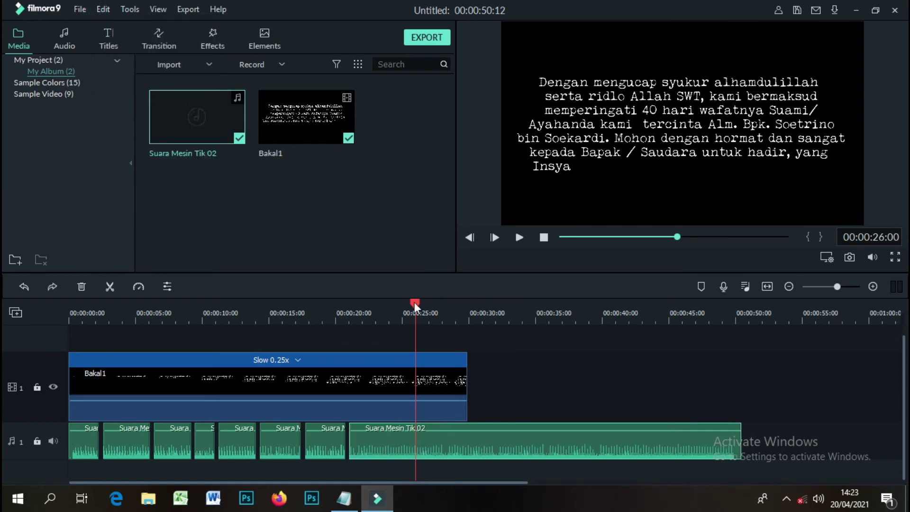
# - Split the last typing audio piece at 00:00:24:17, after "hadir,", and shift the remainder slightly later to leave a short gap
pyautogui.moveTo(413, 303); pyautogui.dragTo(397, 304)
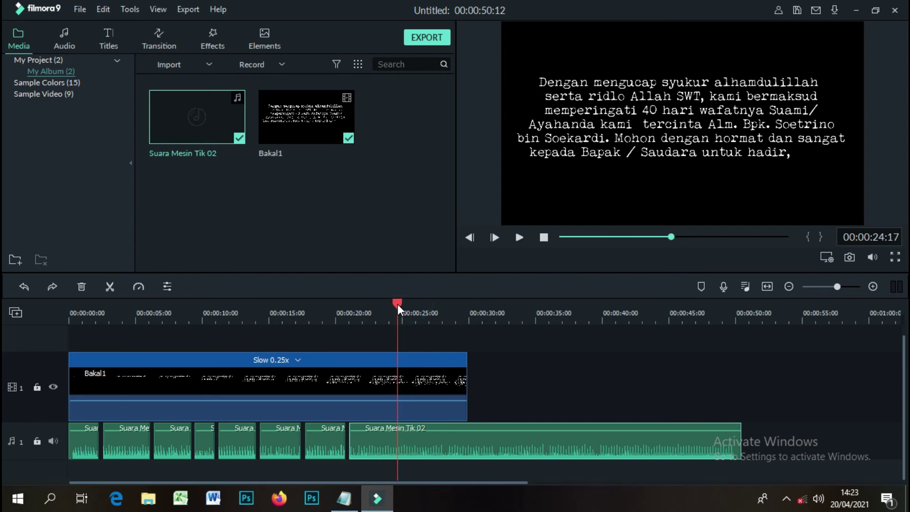
pyautogui.click(109, 287)
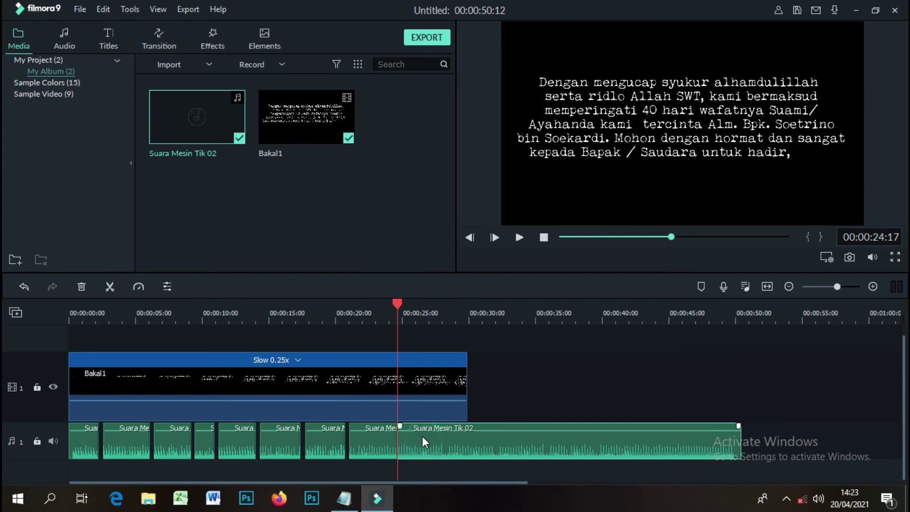
pyautogui.moveTo(423, 437); pyautogui.dragTo(427, 437)
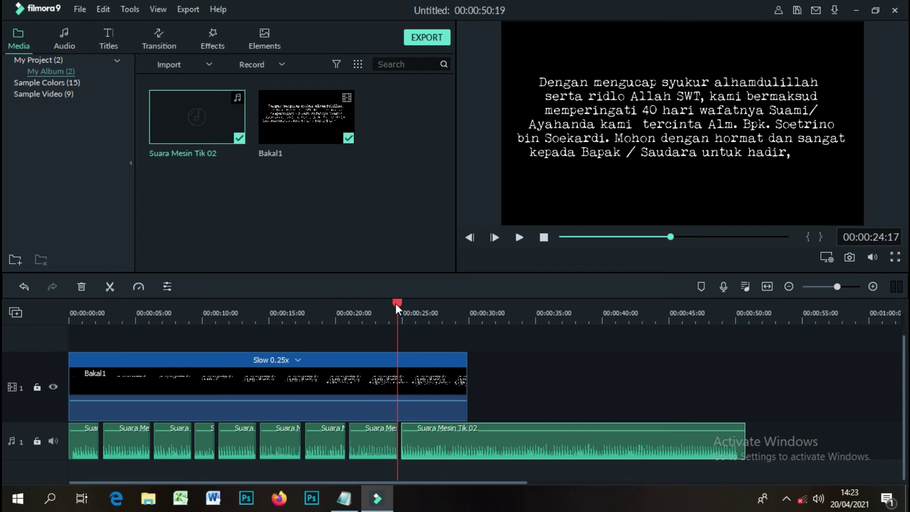
# - Split the last typing audio piece at 00:00:29:12, where the text ends after "pada :", and delete the leftover audio
pyautogui.moveTo(398, 304); pyautogui.dragTo(461, 317)
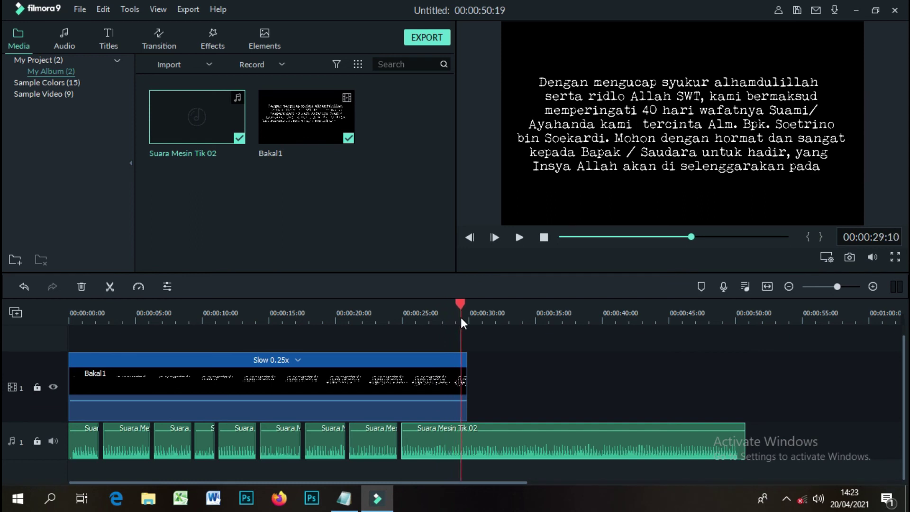
pyautogui.click(477, 437)
pyautogui.click(110, 286)
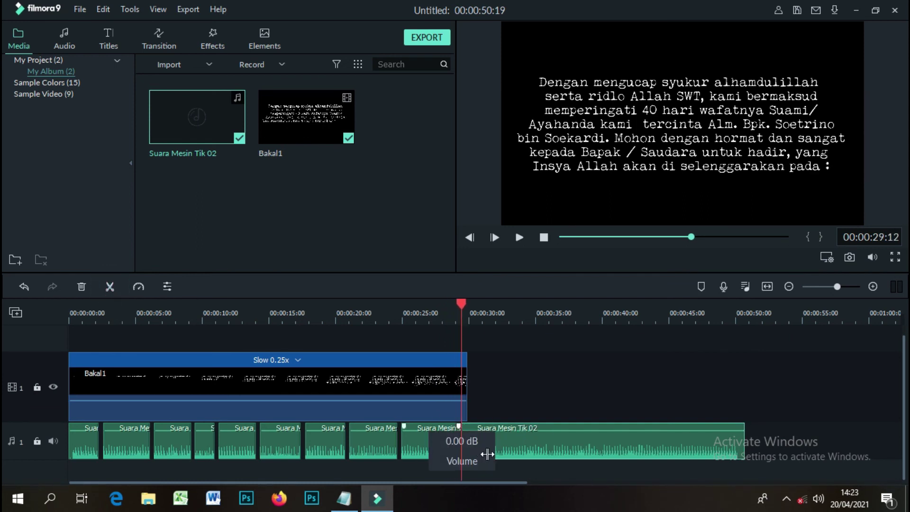
pyautogui.moveTo(527, 436); pyautogui.dragTo(575, 433)
pyautogui.rightClick(576, 433)
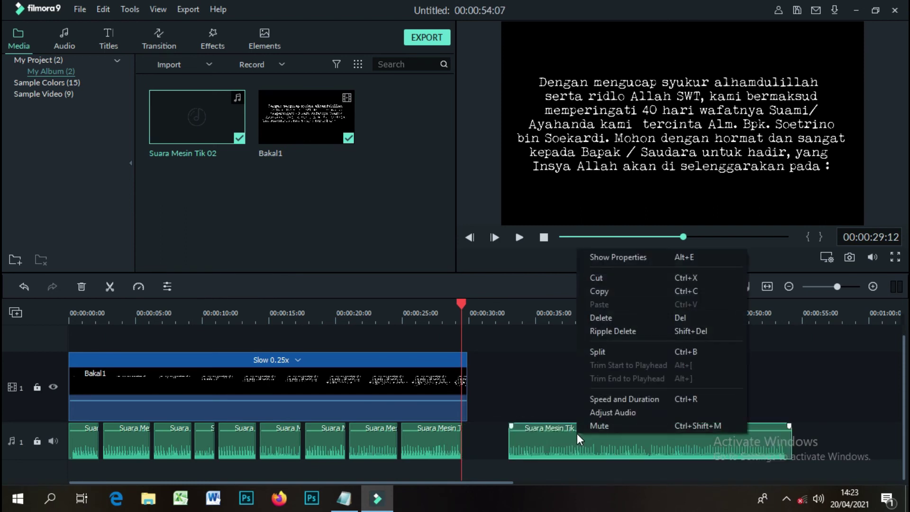
pyautogui.click(615, 311)
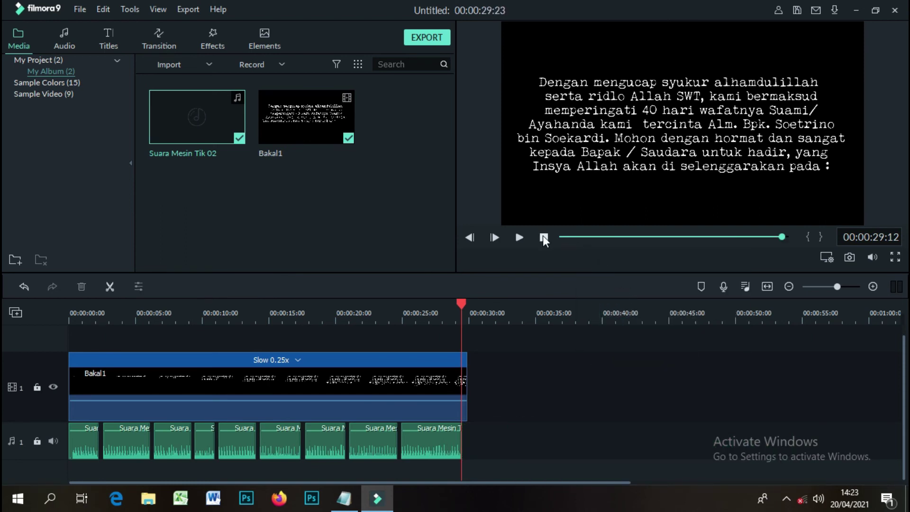
# - Play the project from the beginning to check the typing sound against the animated text
pyautogui.click(543, 236)
pyautogui.click(519, 237)
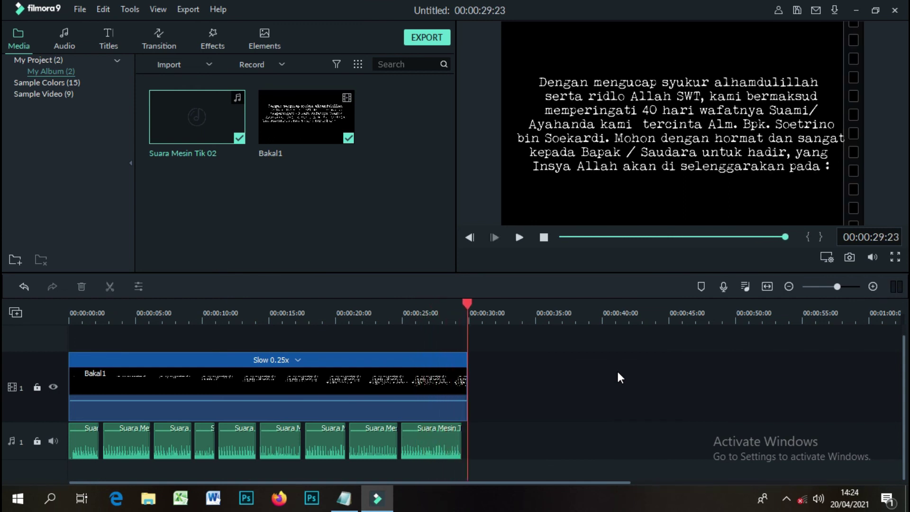
pyautogui.click(522, 238)
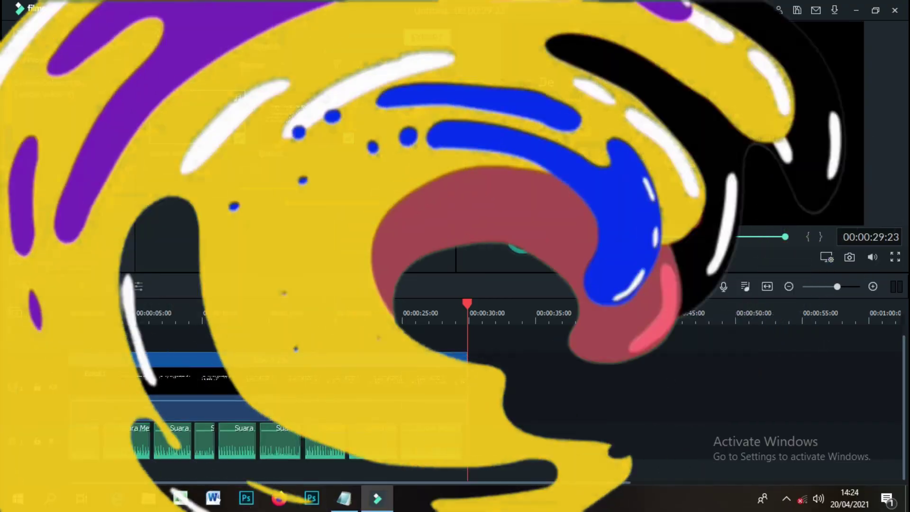